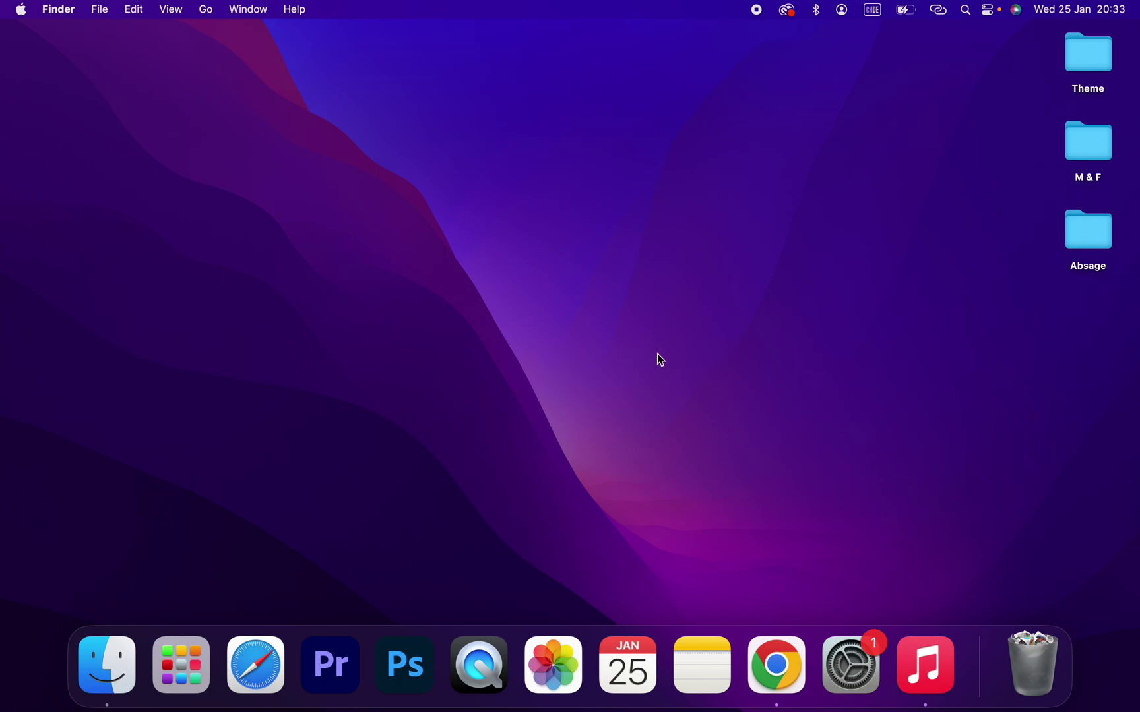
left_click(776, 665)
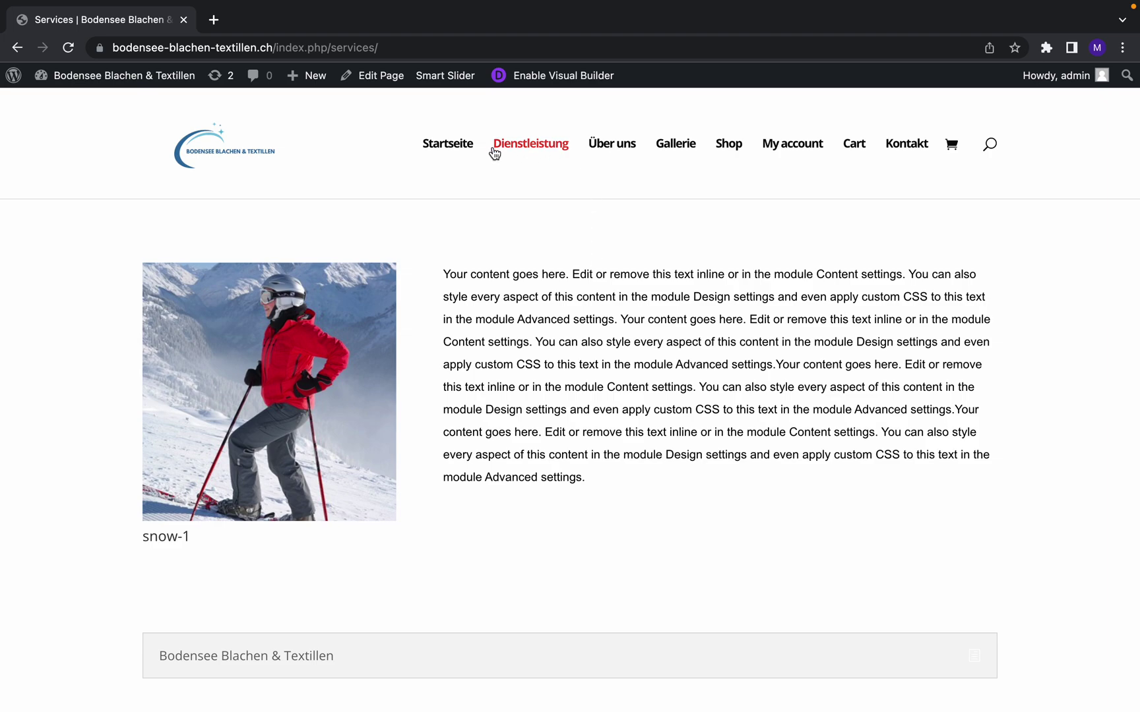
left_click(465, 145)
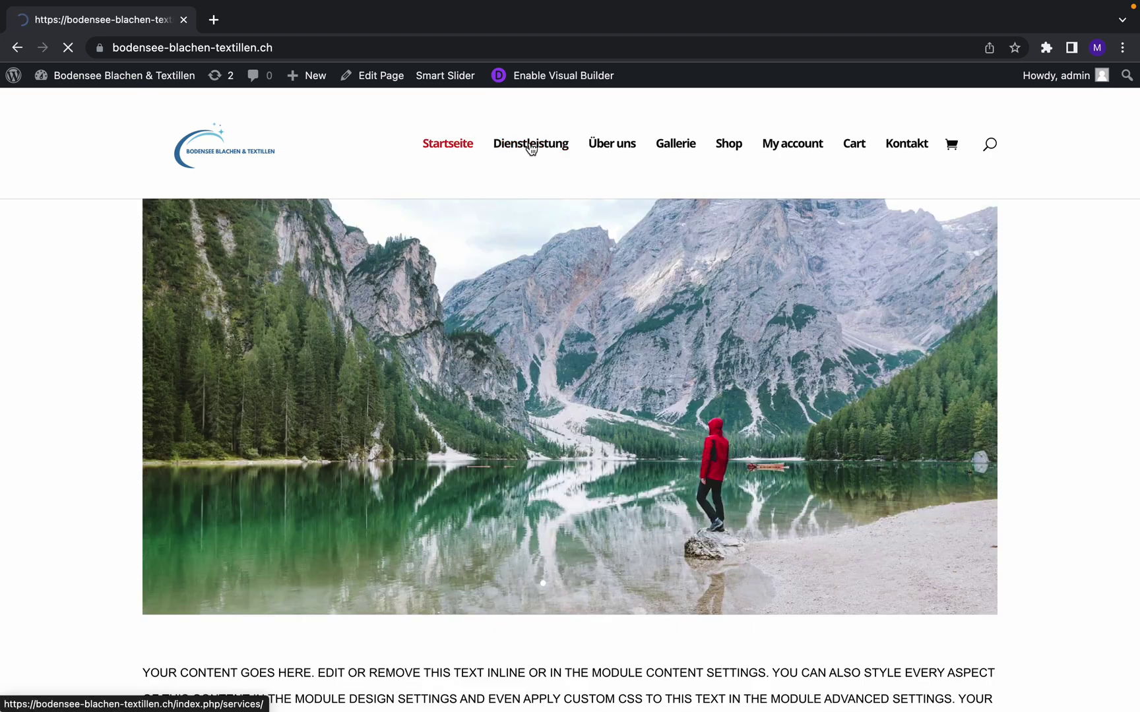
left_click(526, 145)
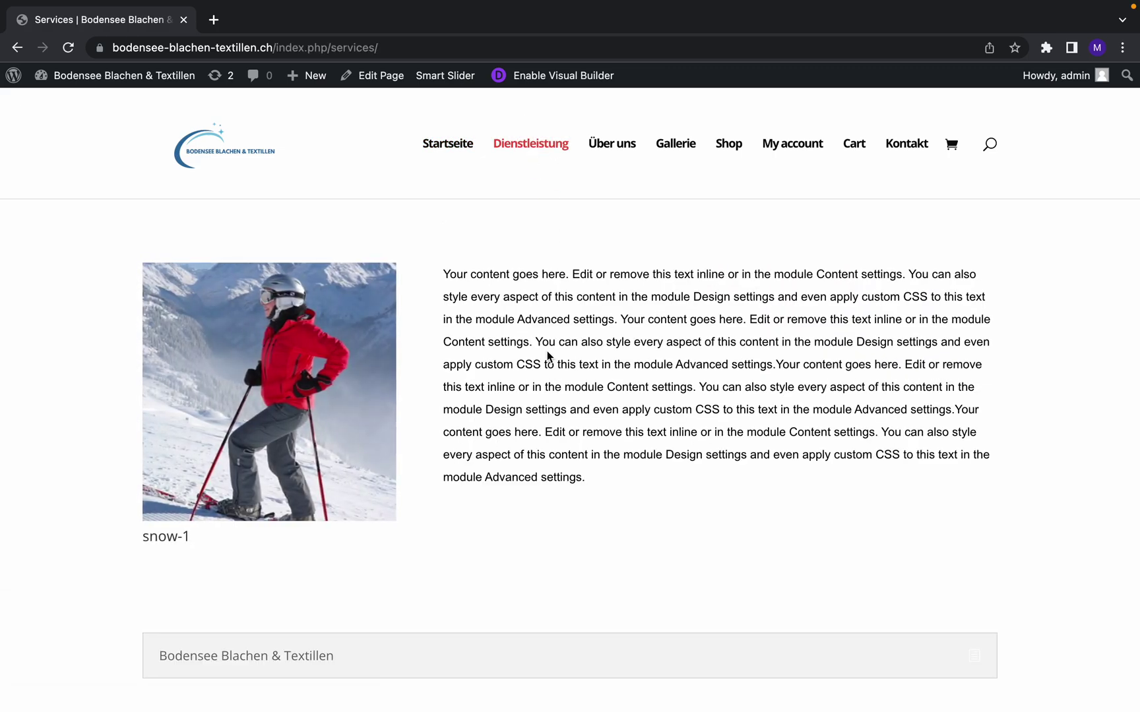
scroll(548, 351, "down", 5)
scroll(547, 351, "up", 1)
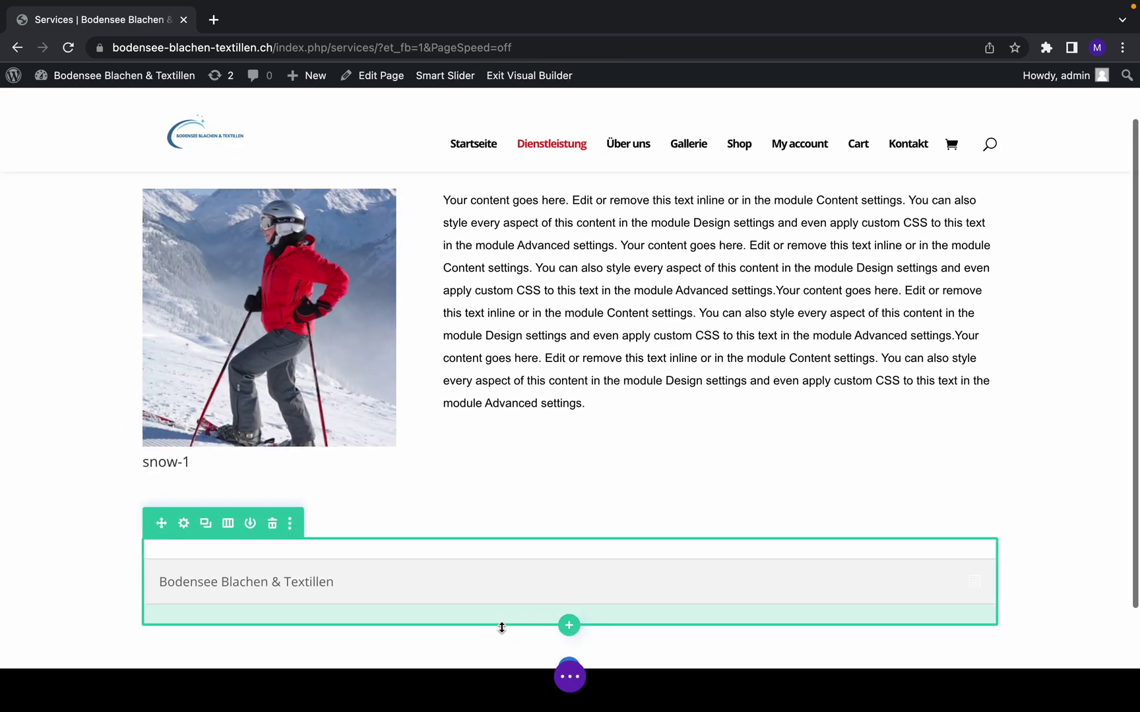
scroll(502, 628, "down", 3)
mouse_move(570, 451)
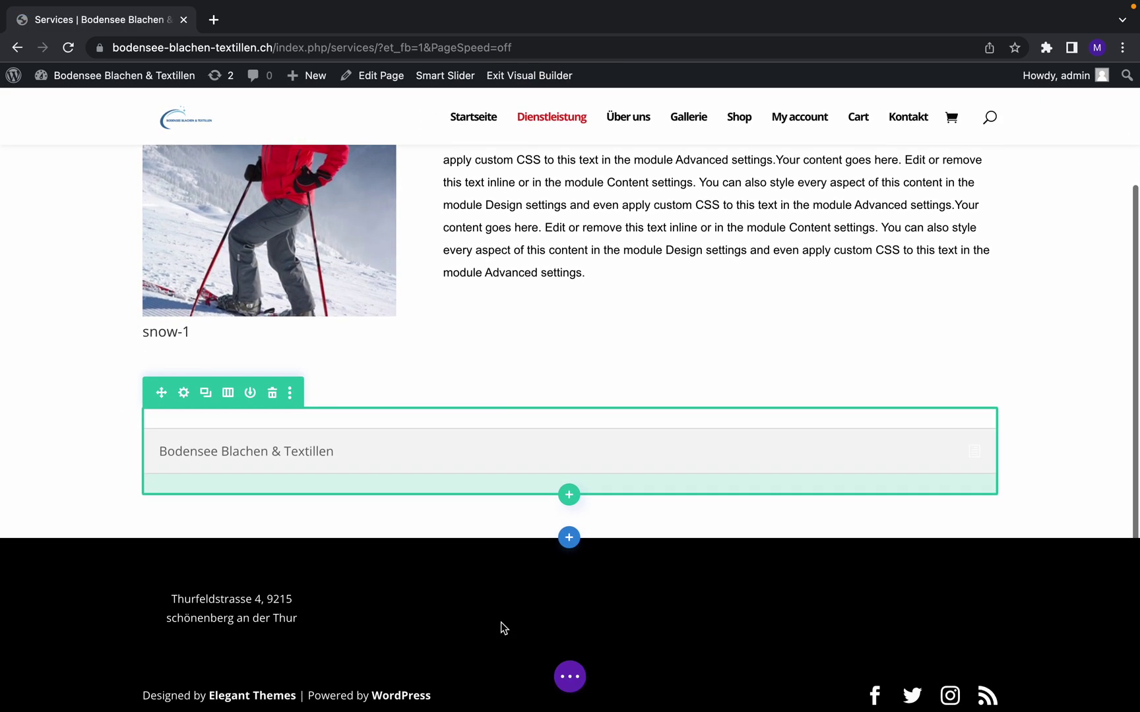
Insert a one-column row with a Slider module below the Bodensee Blachen & Textillen section
left_click(571, 496)
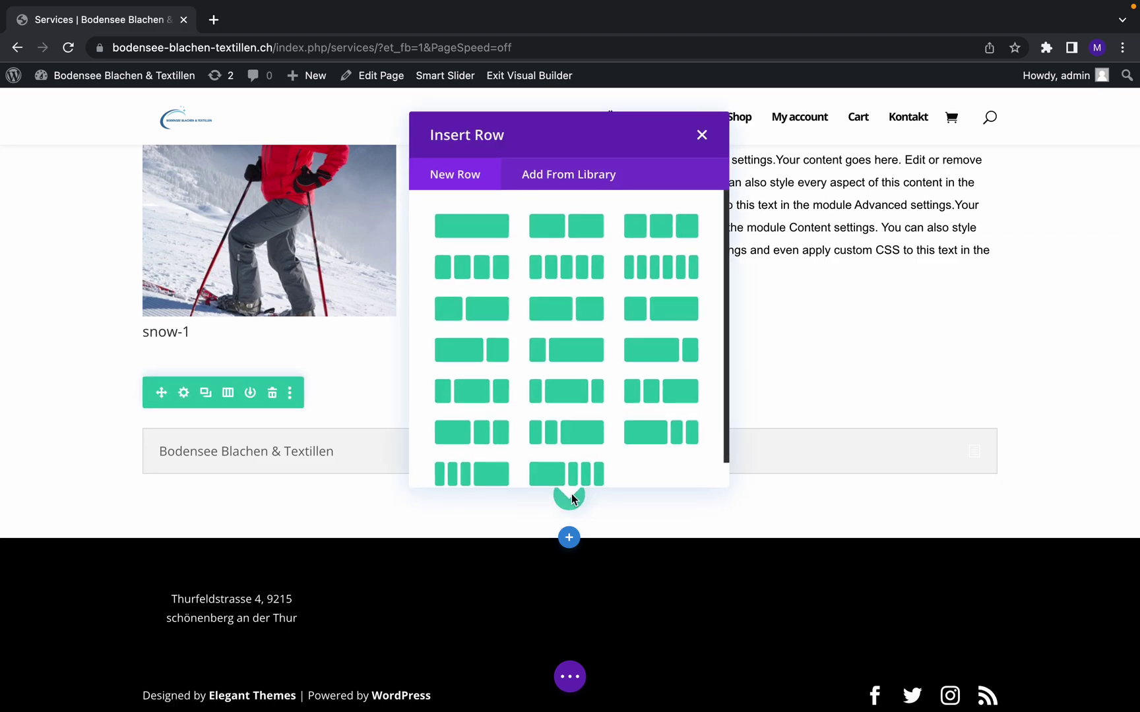
left_click(476, 229)
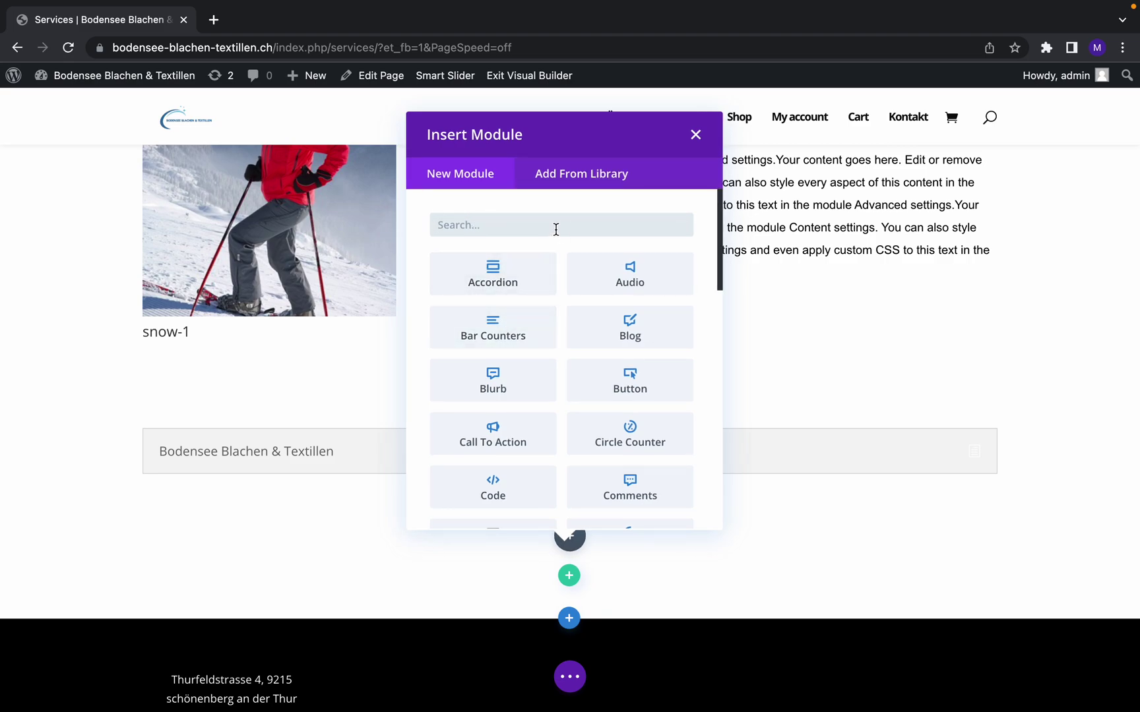
type("slid")
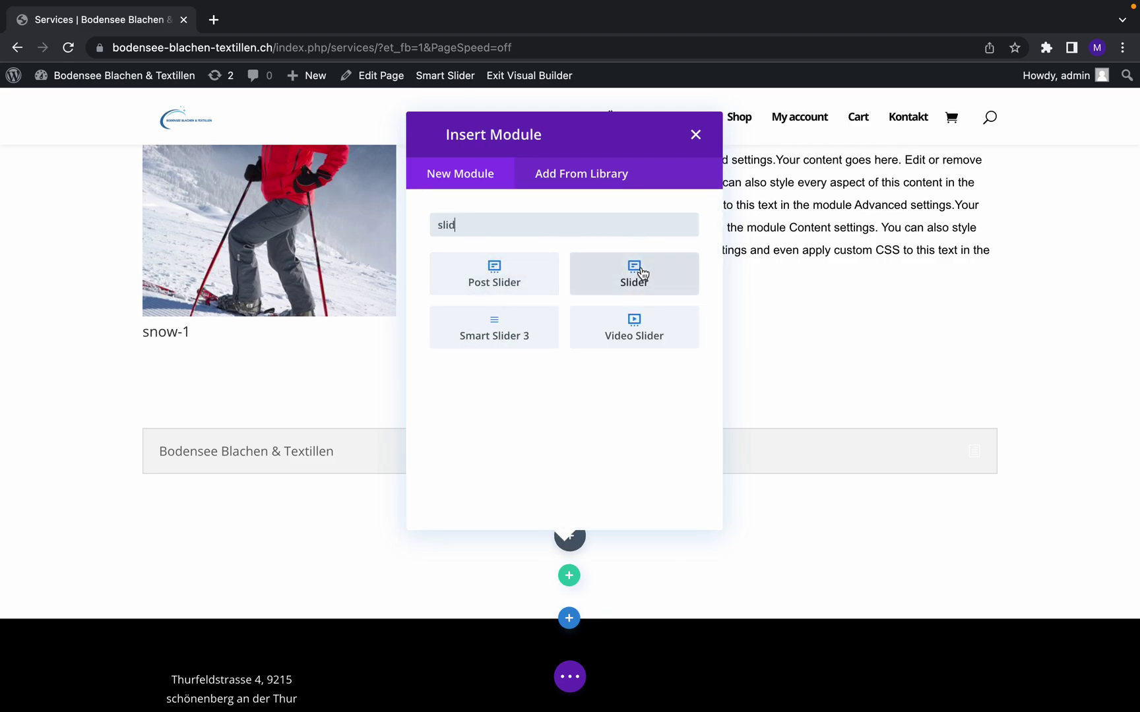
left_click(623, 274)
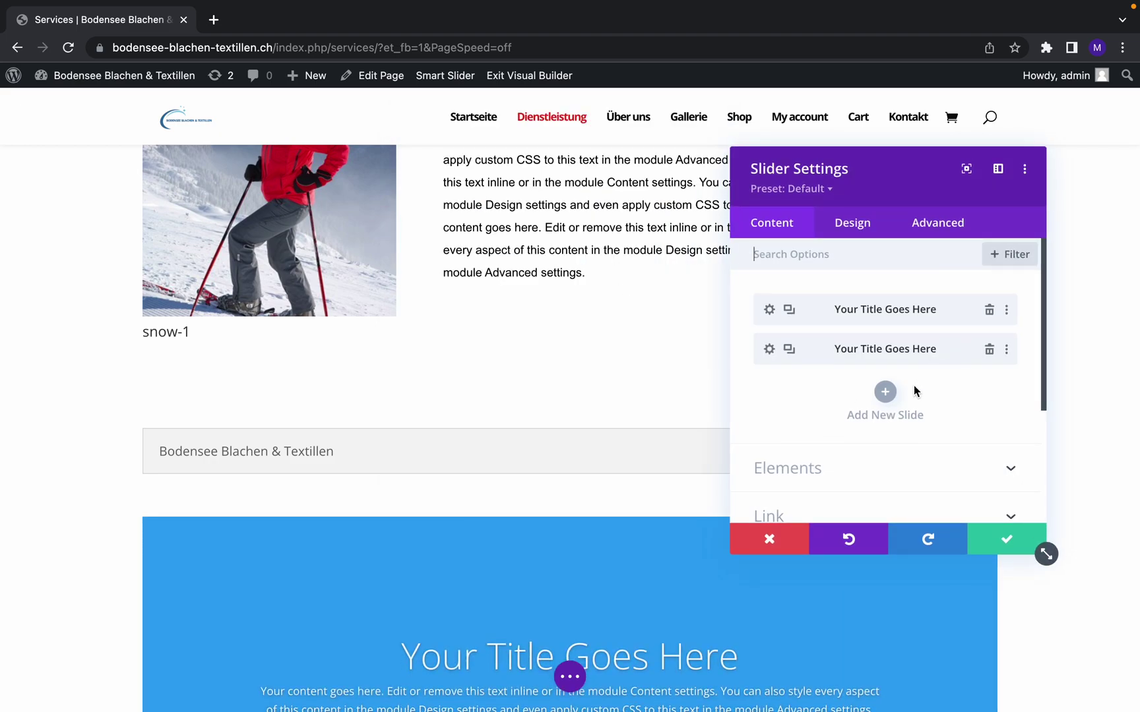
scroll(923, 387, "down", 1)
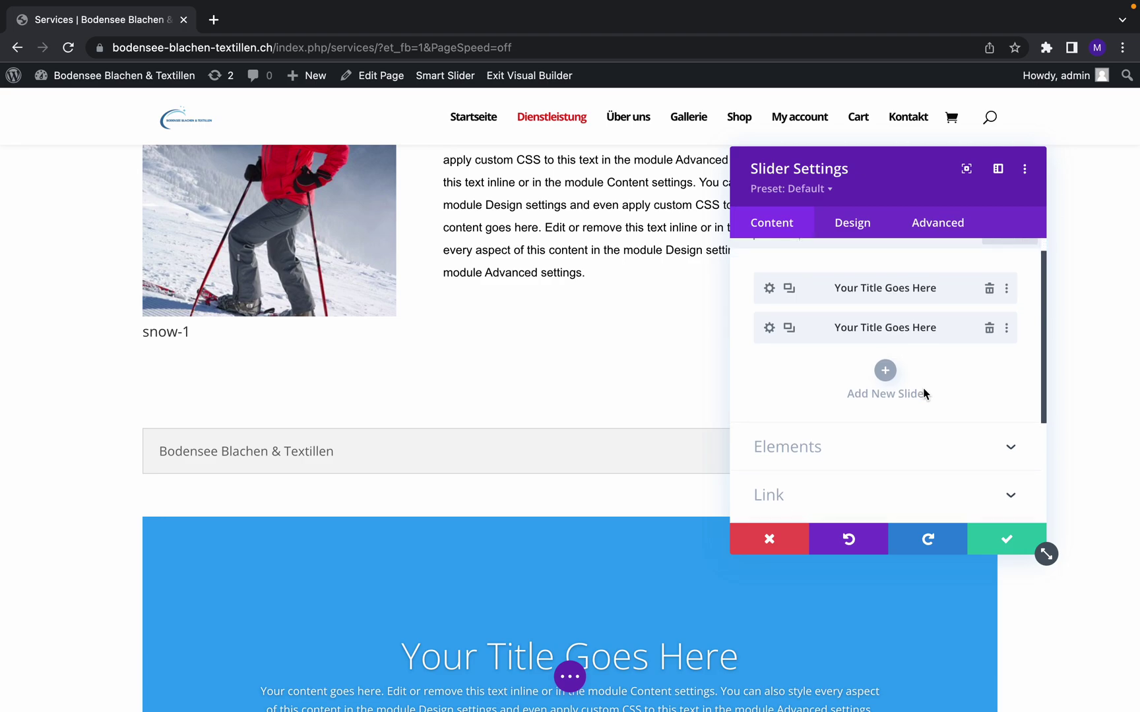
Delete the second placeholder slide and set the market-vegetables photo as the slider background
left_click(989, 328)
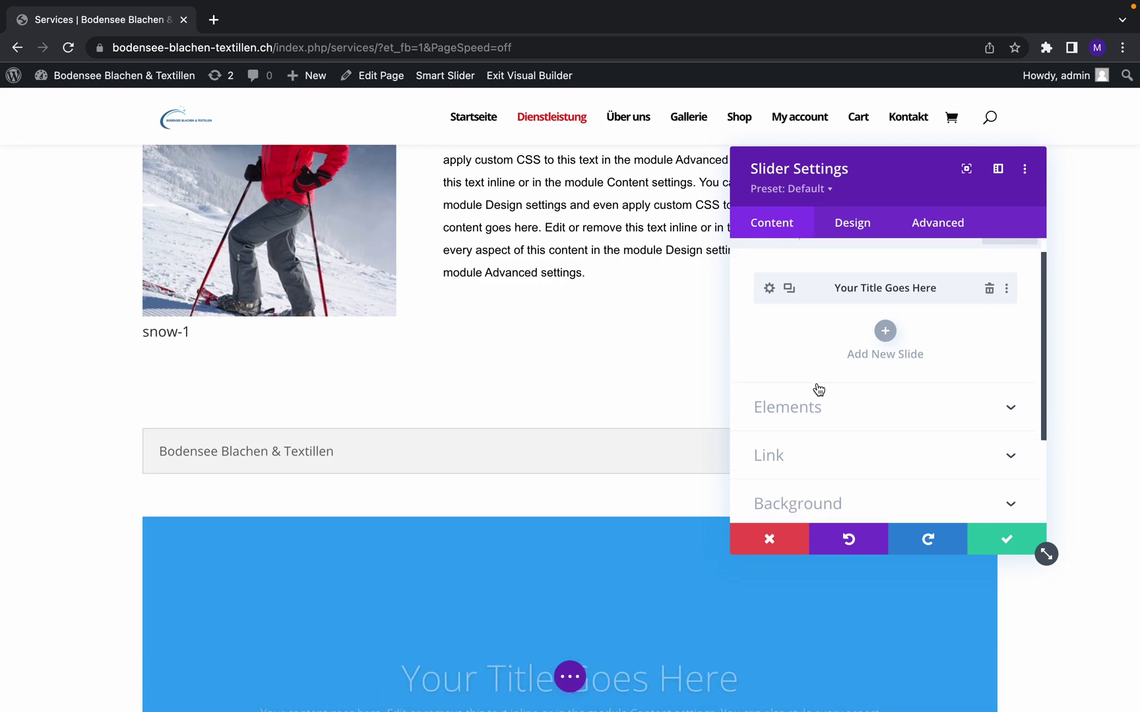
scroll(831, 341, "down", 3)
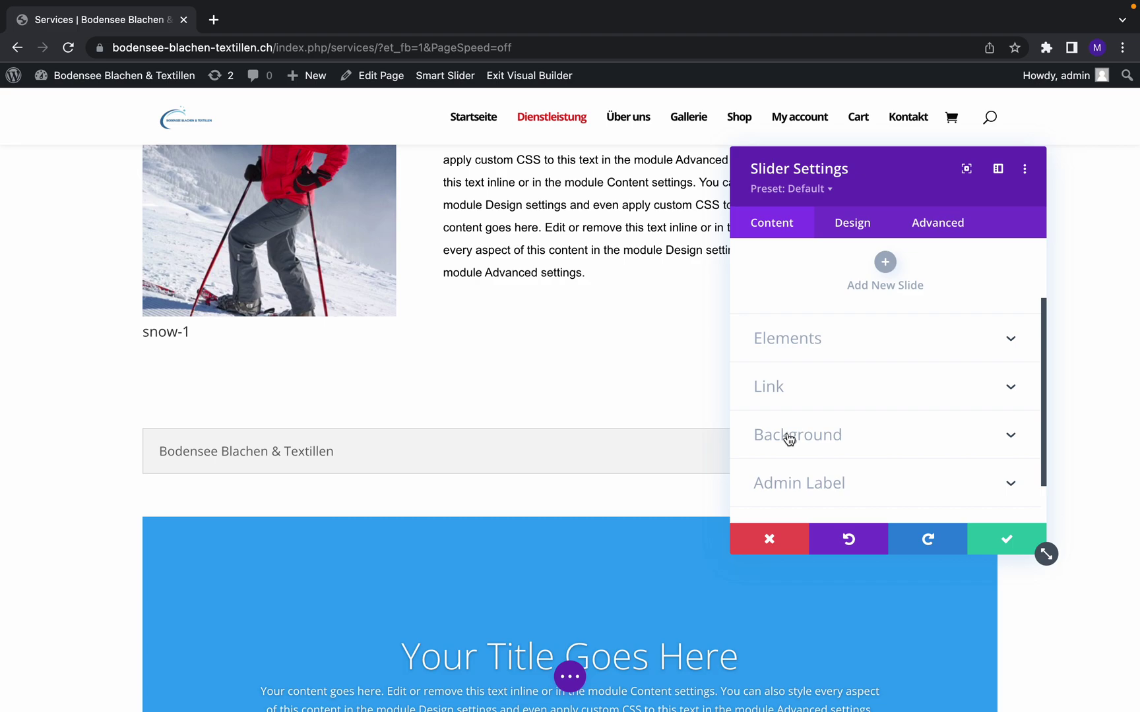
left_click(789, 439)
left_click(872, 325)
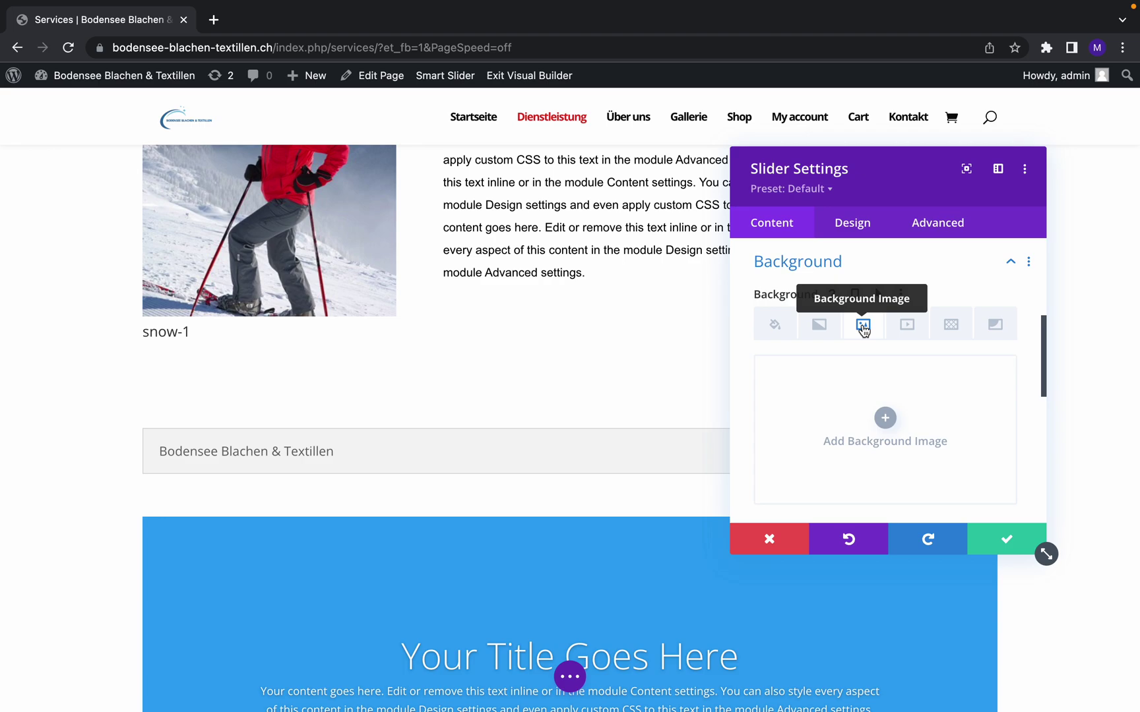
left_click(884, 418)
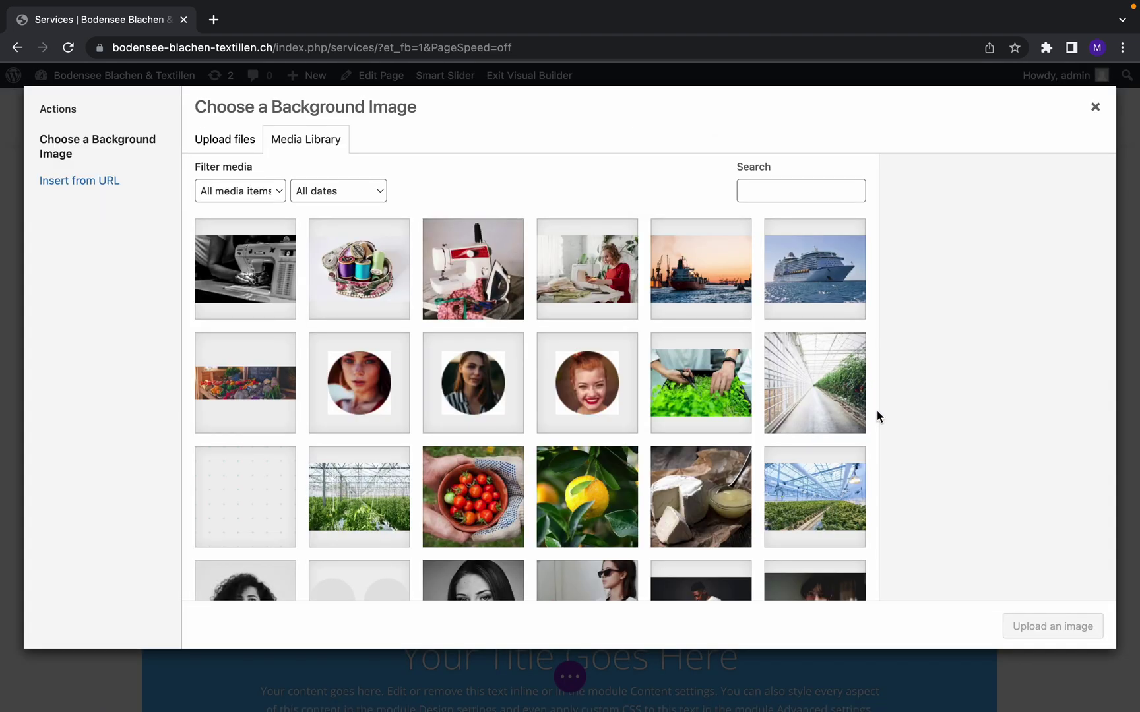
scroll(431, 392, "down", 3)
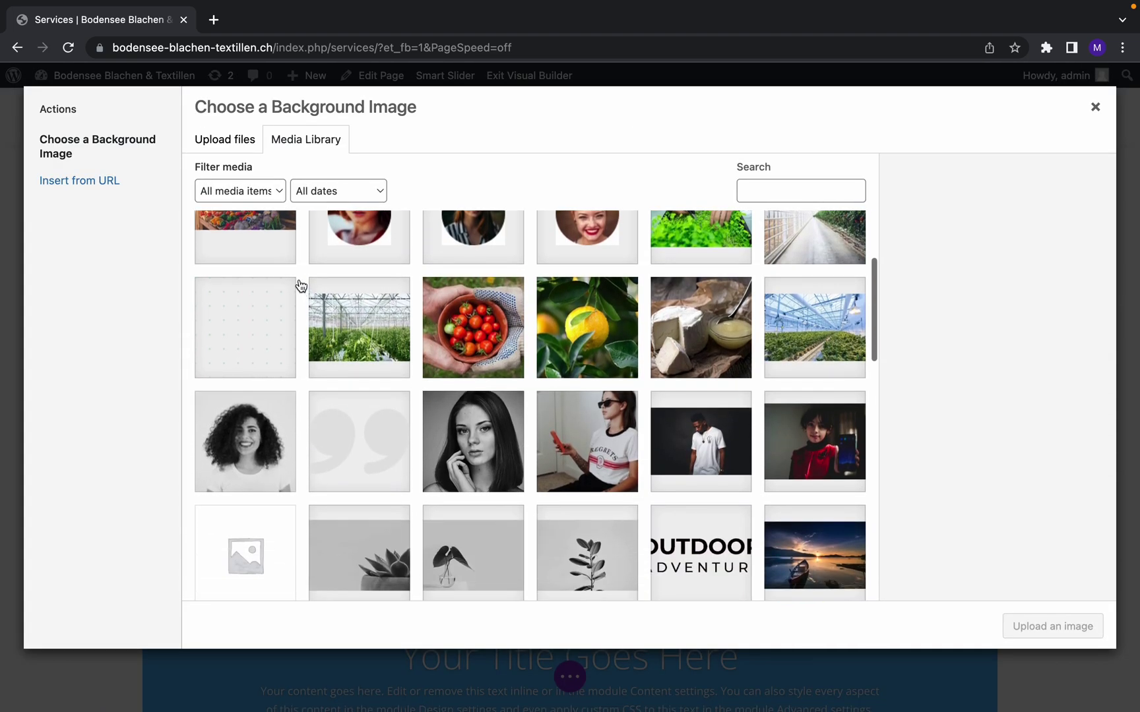
left_click(245, 236)
left_click(1052, 626)
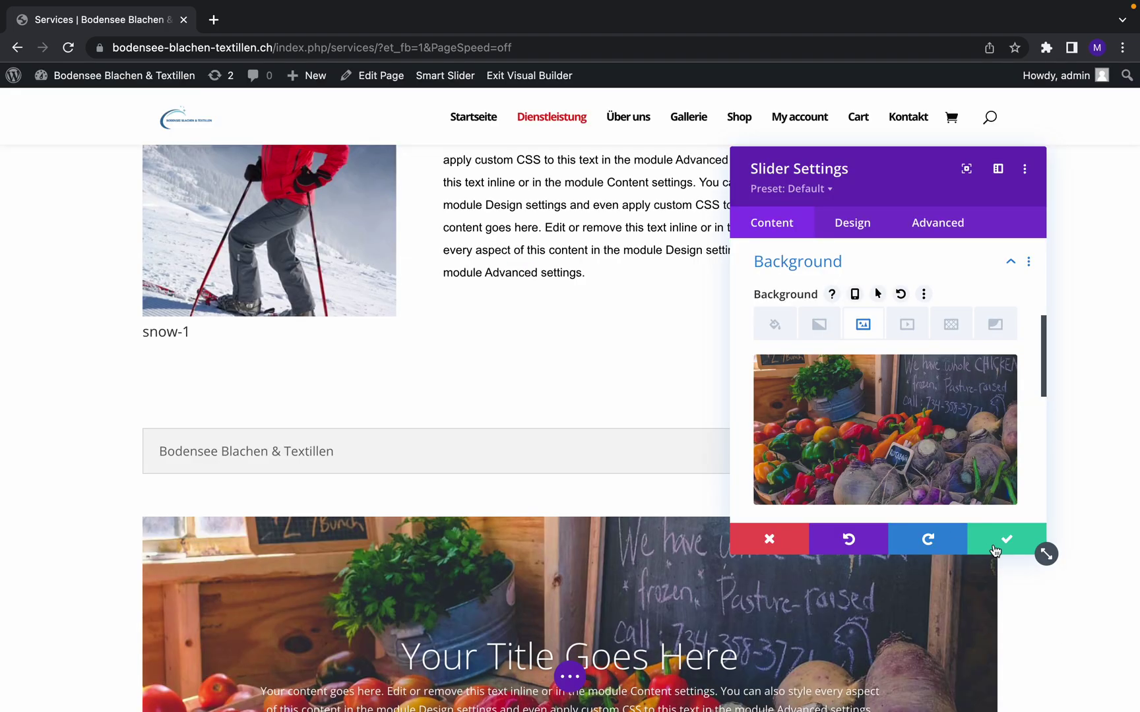
left_click(1006, 540)
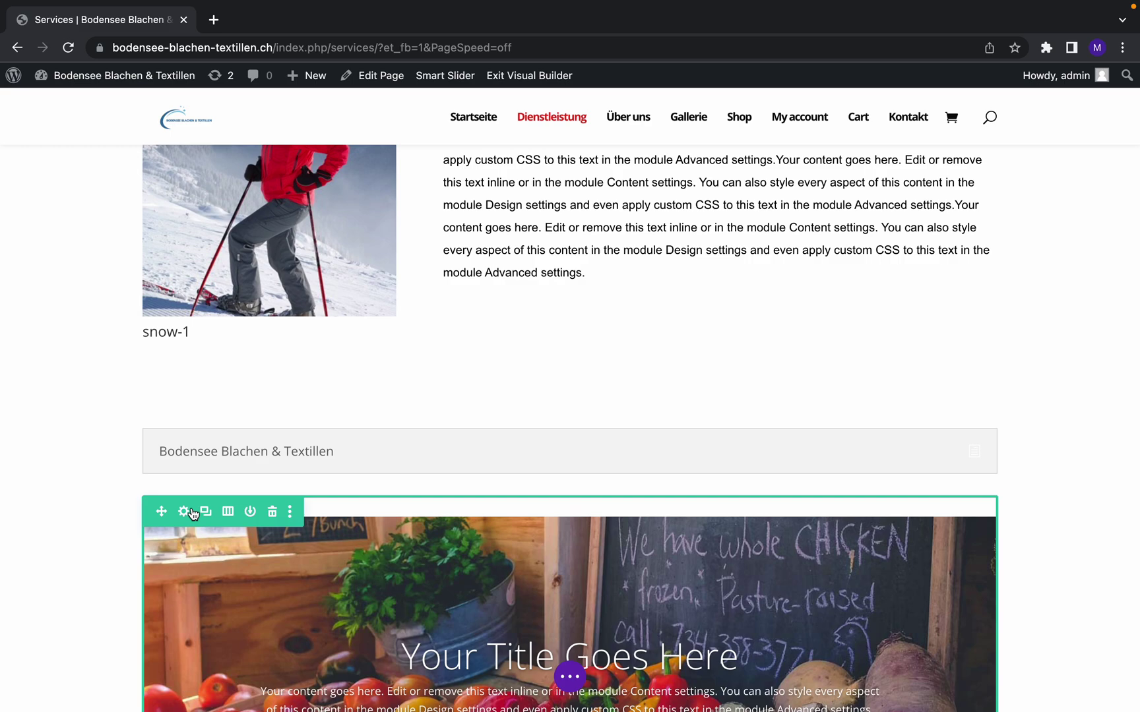
left_click(184, 510)
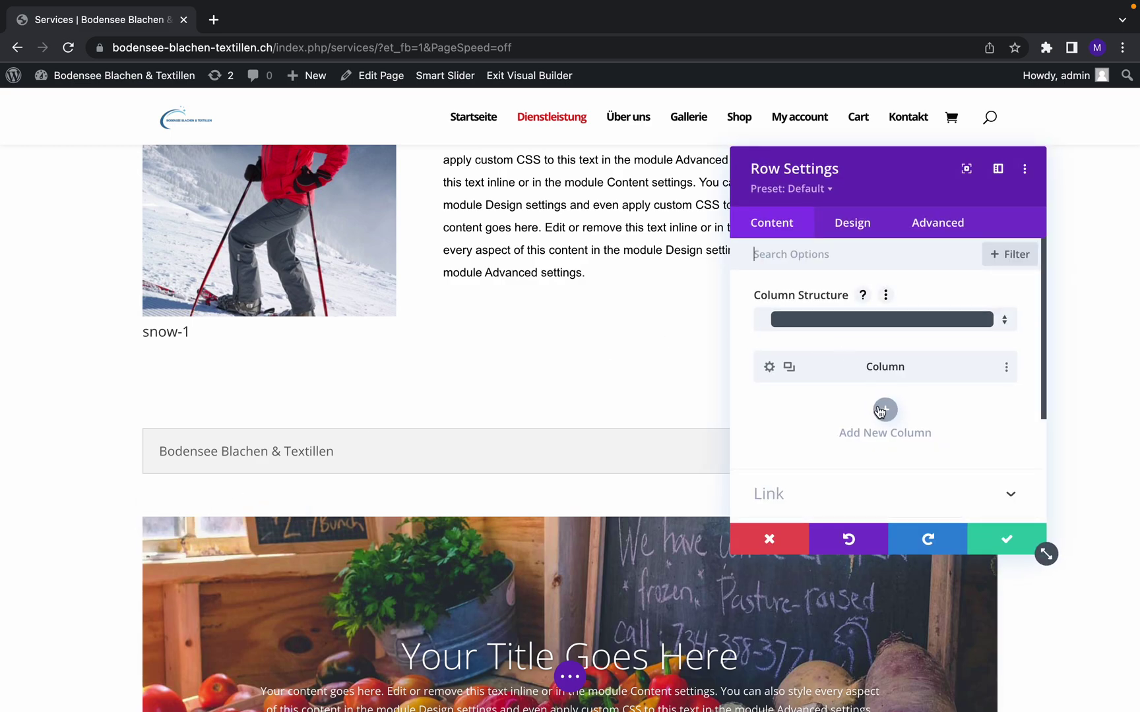
mouse_move(887, 411)
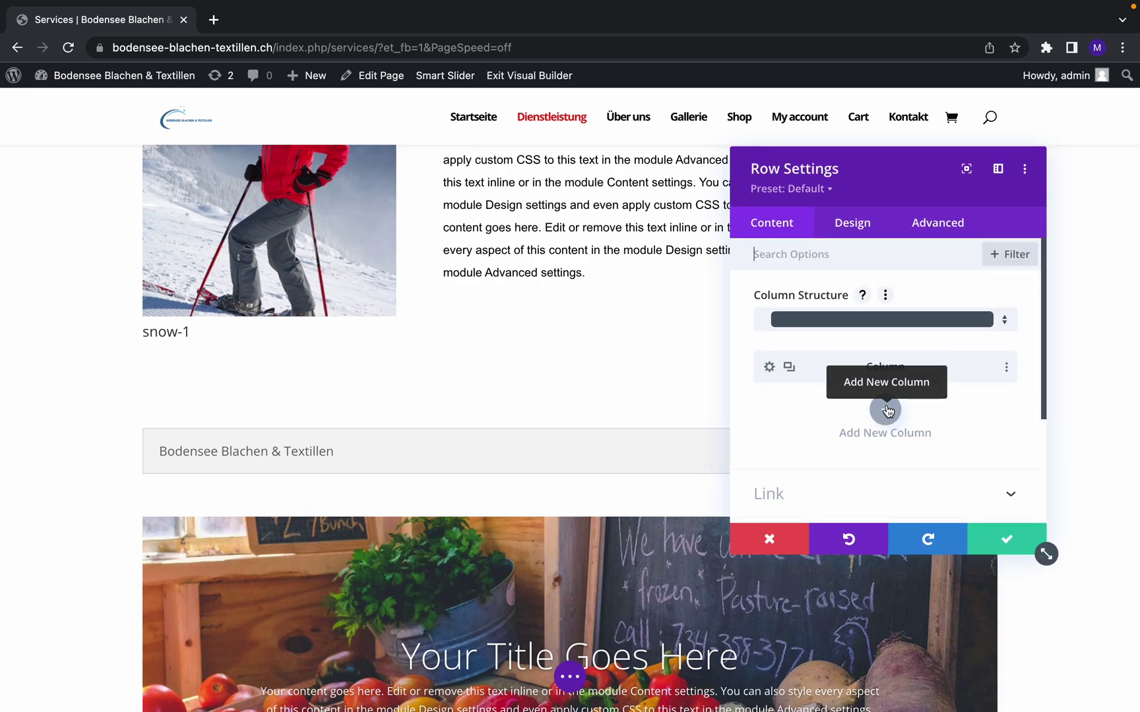
left_click(1003, 543)
scroll(623, 535, "down", 2)
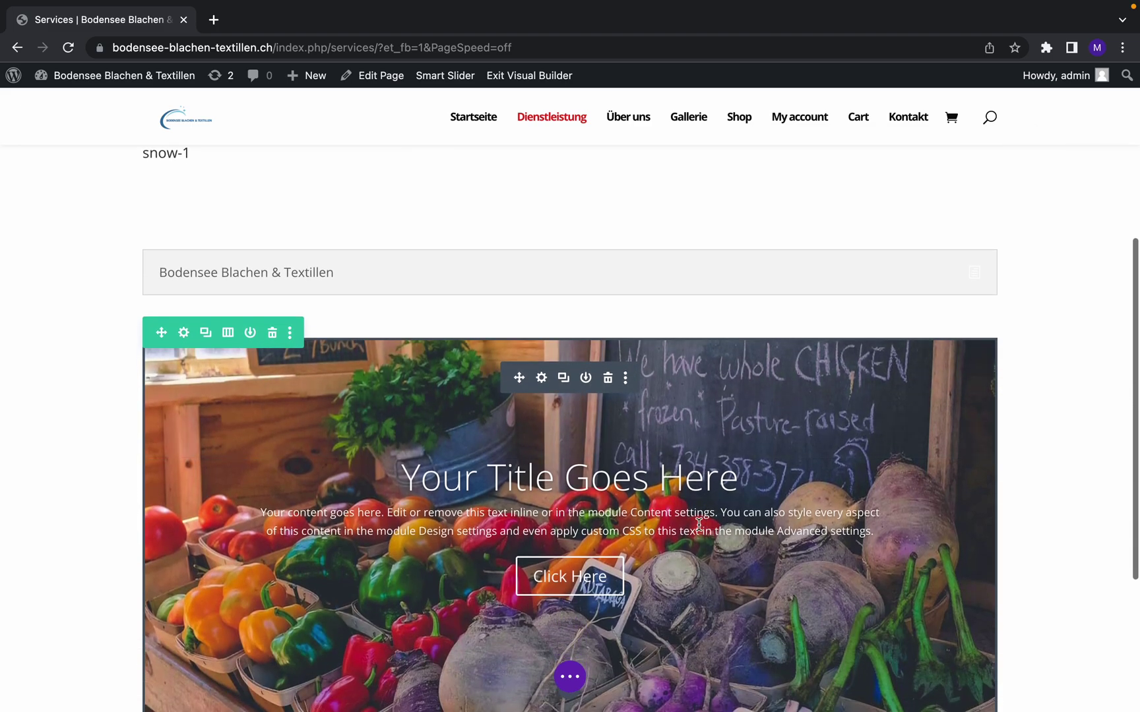
left_click(541, 378)
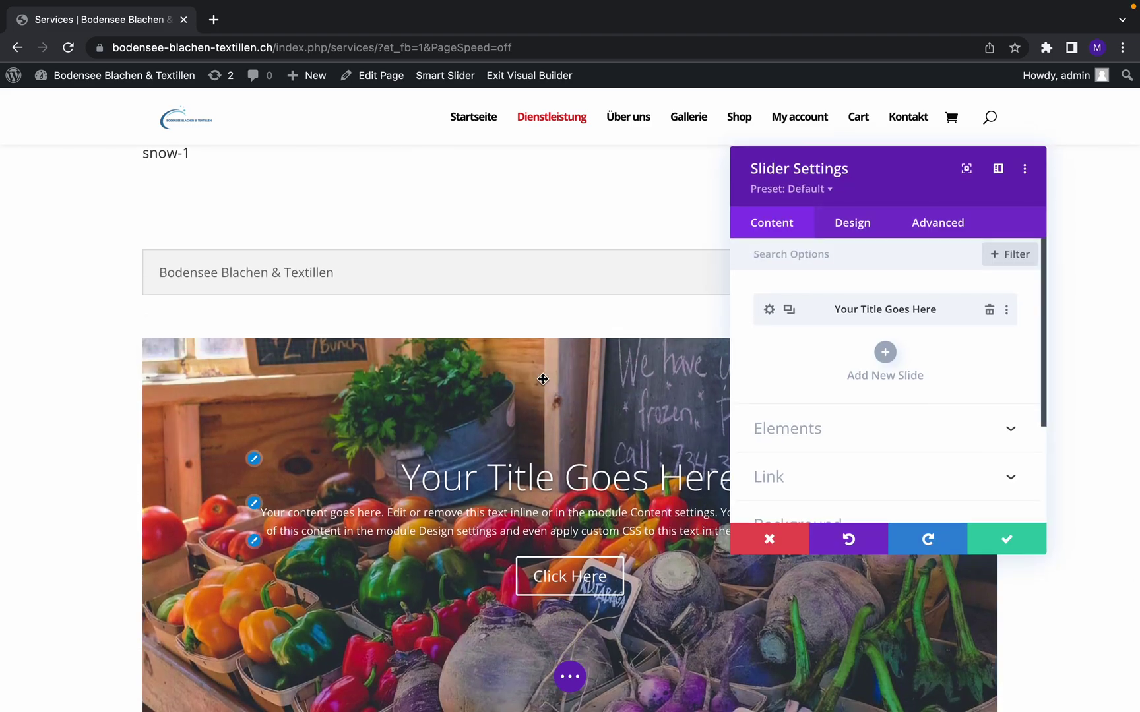
Add a new slide with the sunset-boat photo as its background image
left_click(885, 355)
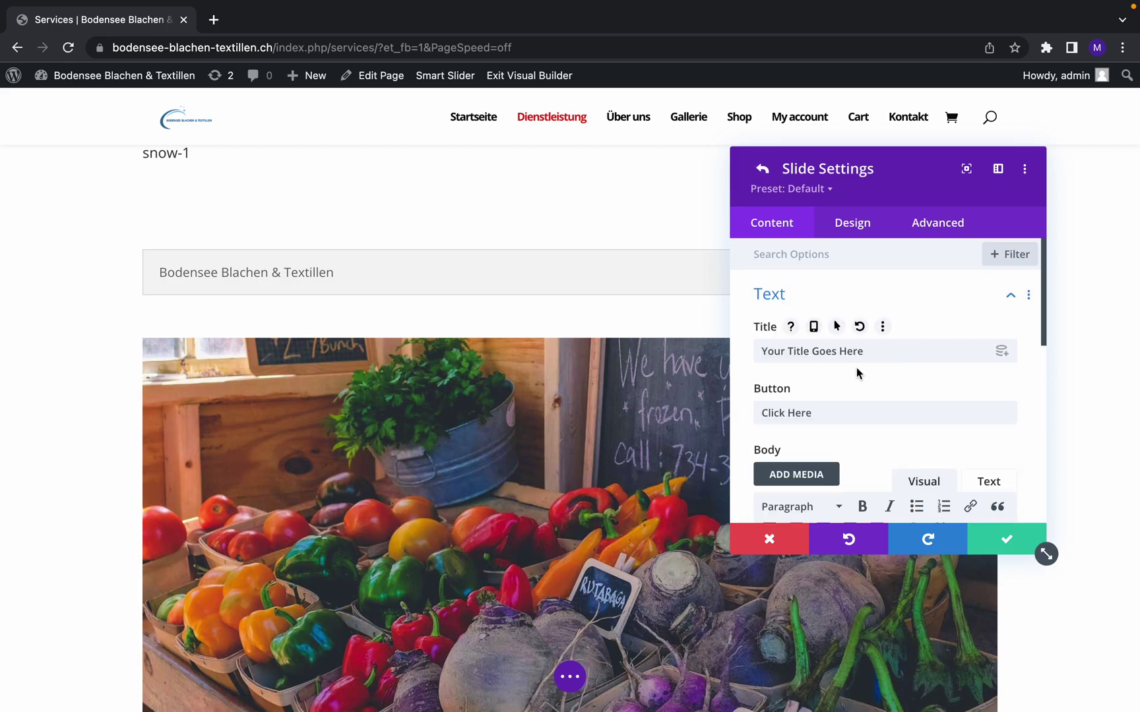
scroll(856, 368, "down", 3)
scroll(856, 369, "down", 3)
scroll(856, 368, "down", 2)
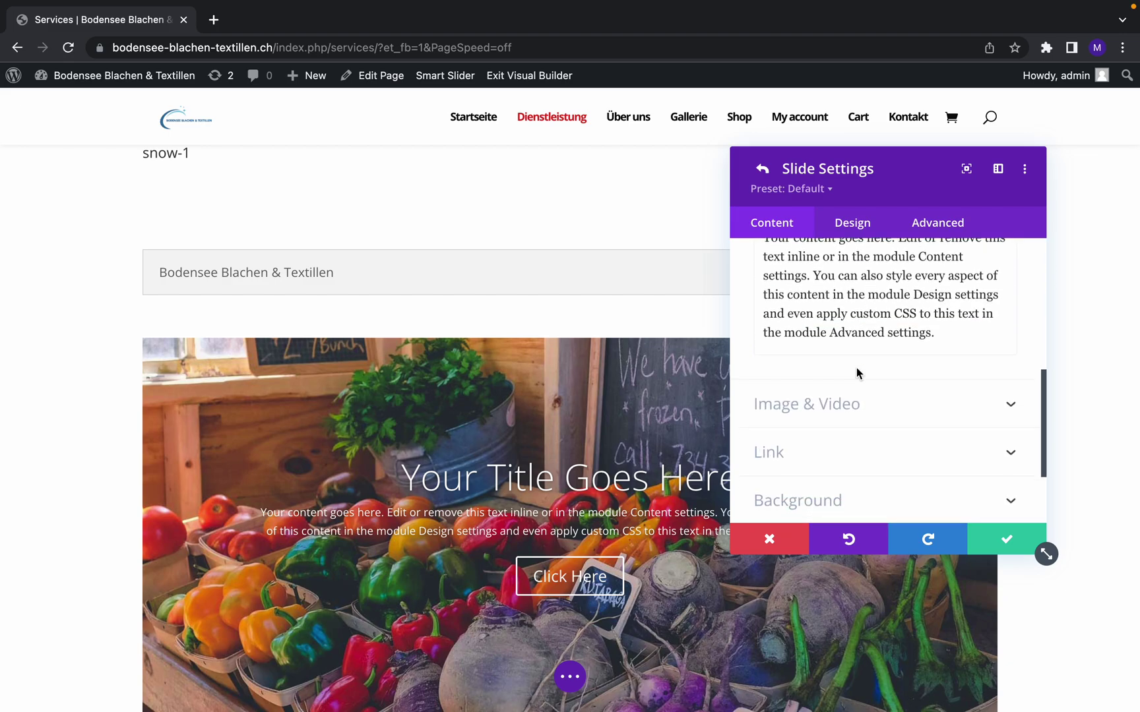
right_click(787, 512)
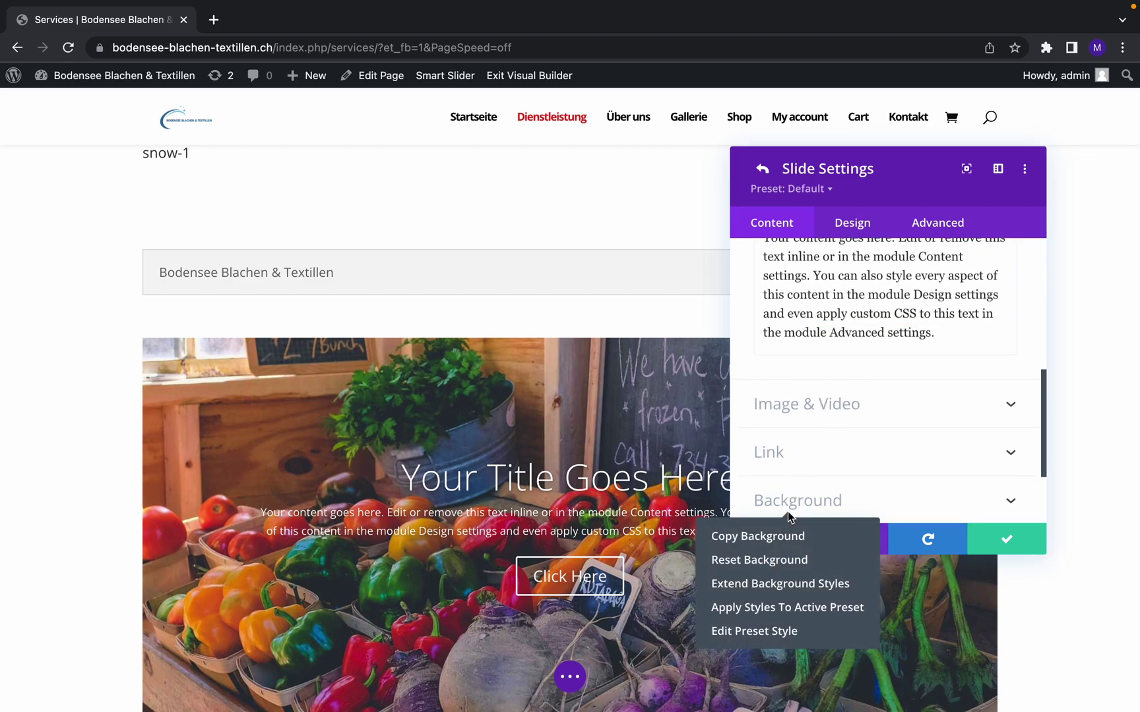
left_click(787, 500)
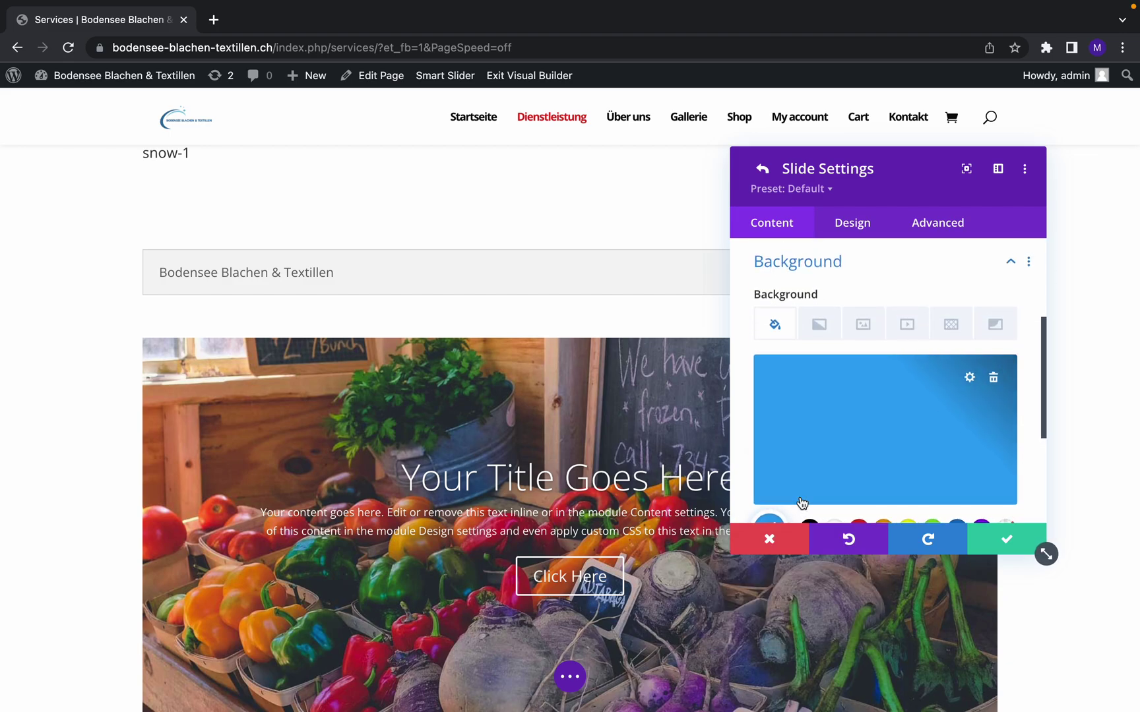
left_click(866, 324)
left_click(884, 417)
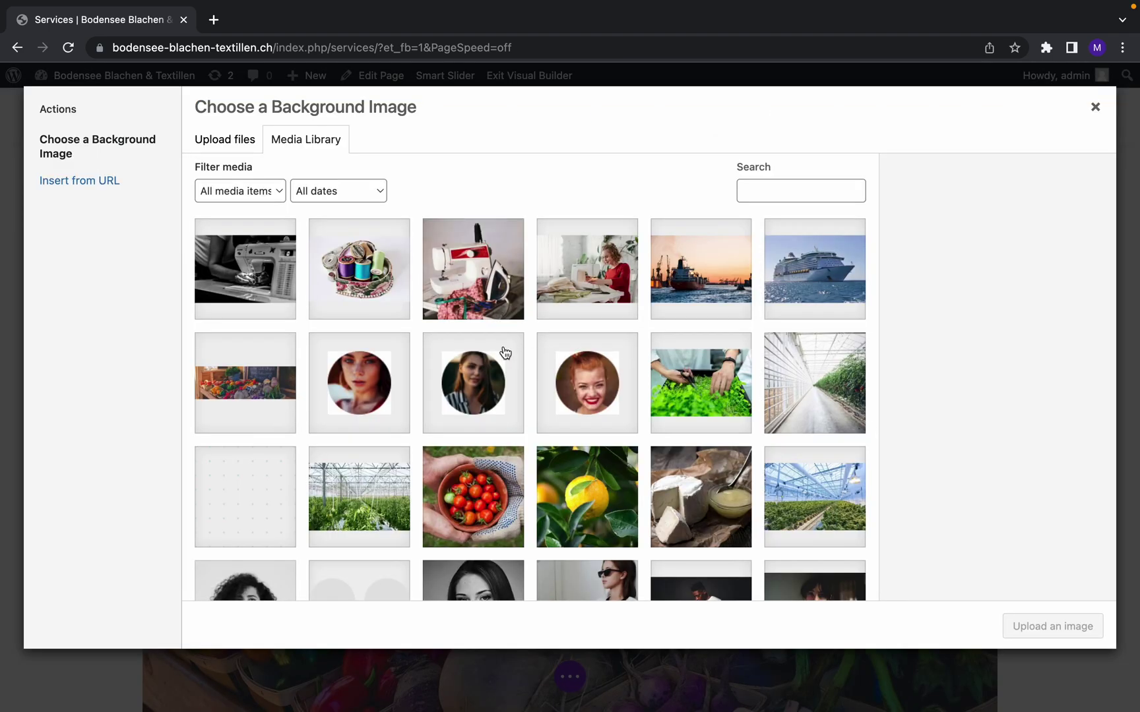
scroll(428, 343, "down", 5)
scroll(428, 343, "down", 1)
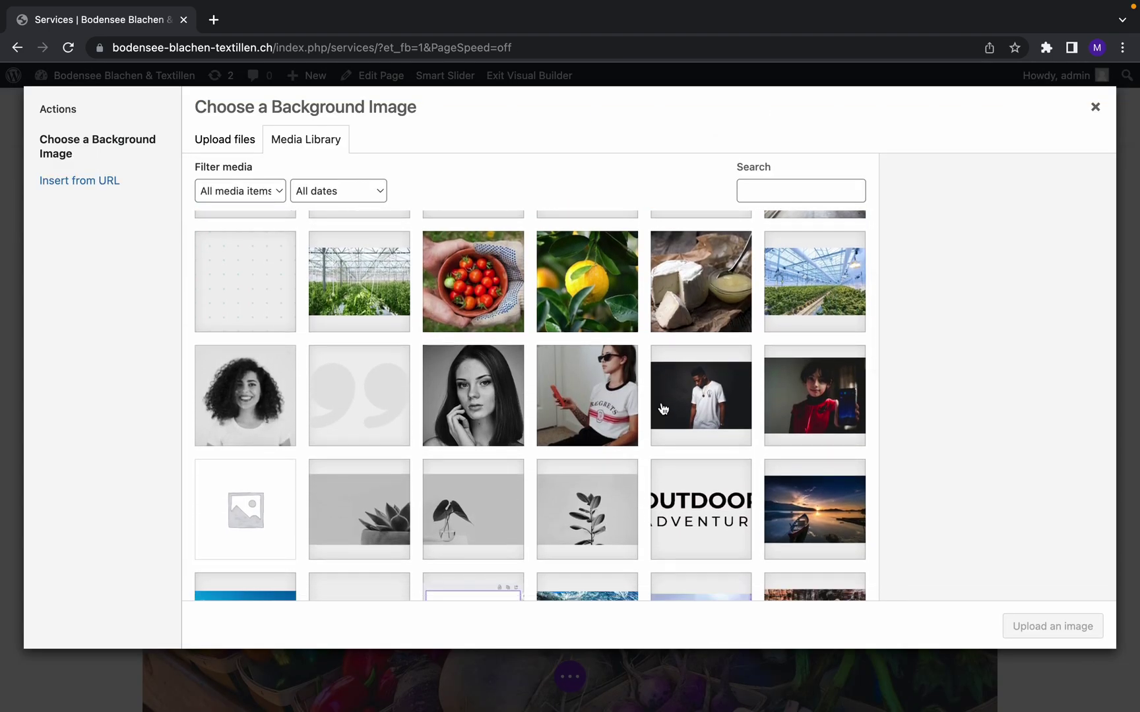
left_click(801, 508)
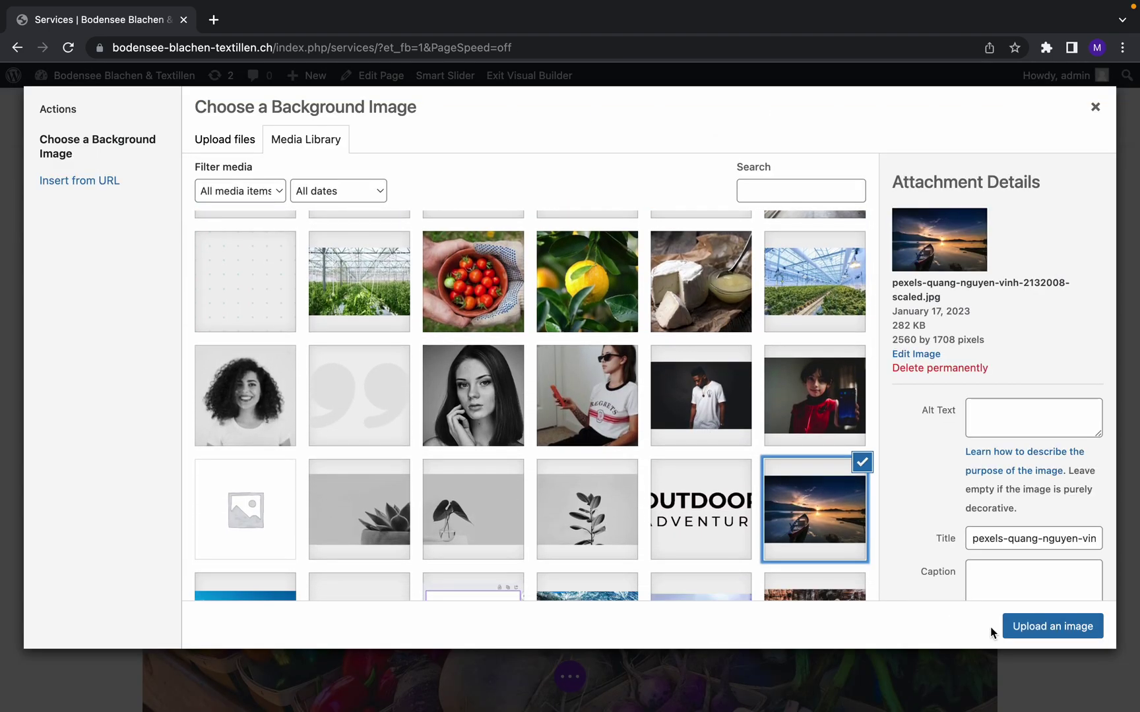
left_click(1053, 626)
left_click(996, 540)
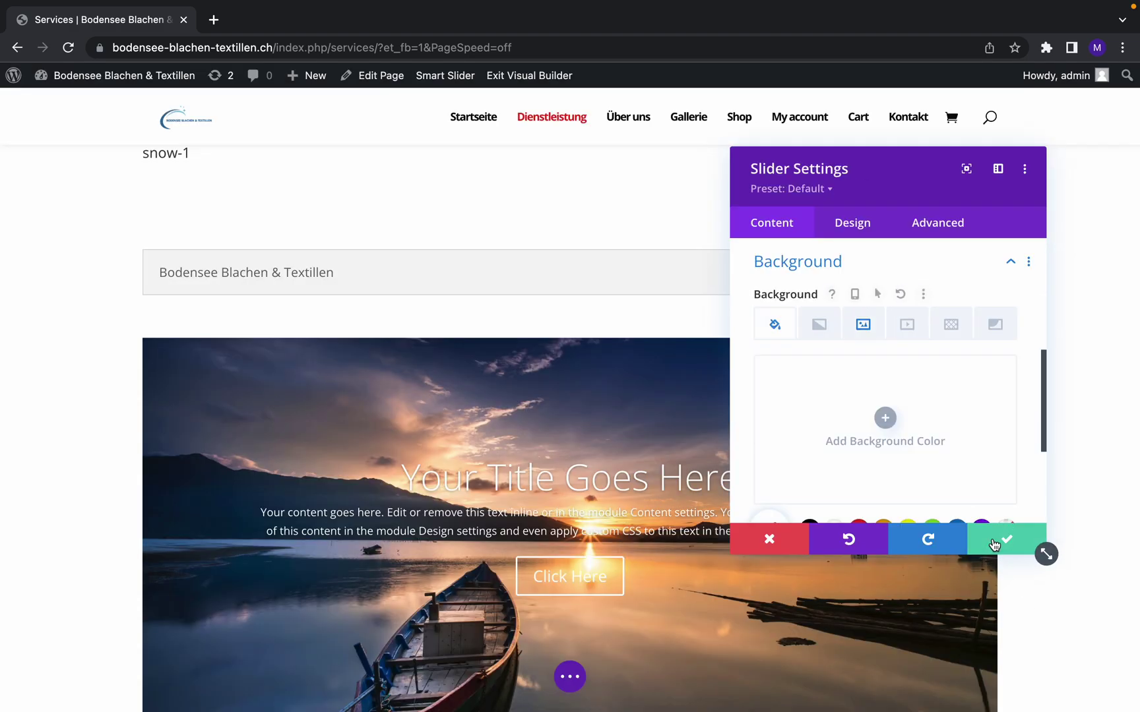
left_click(1006, 538)
mouse_move(985, 542)
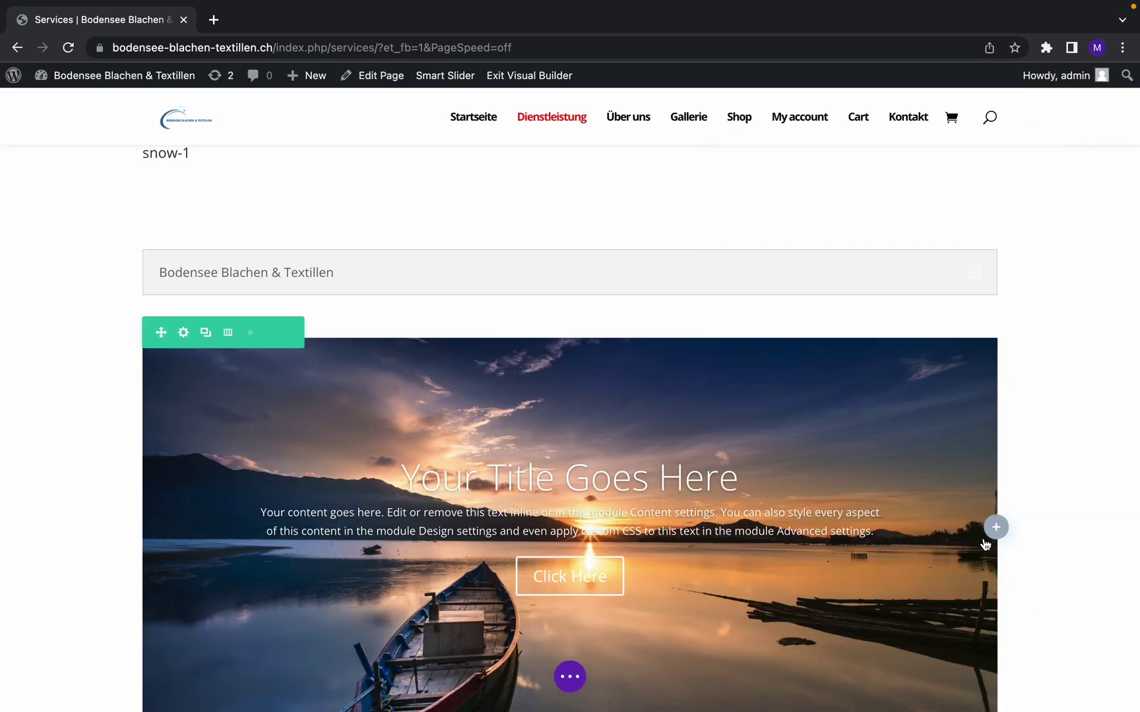
Check the slider's two slides, save the page and exit the Visual Builder
left_click(541, 378)
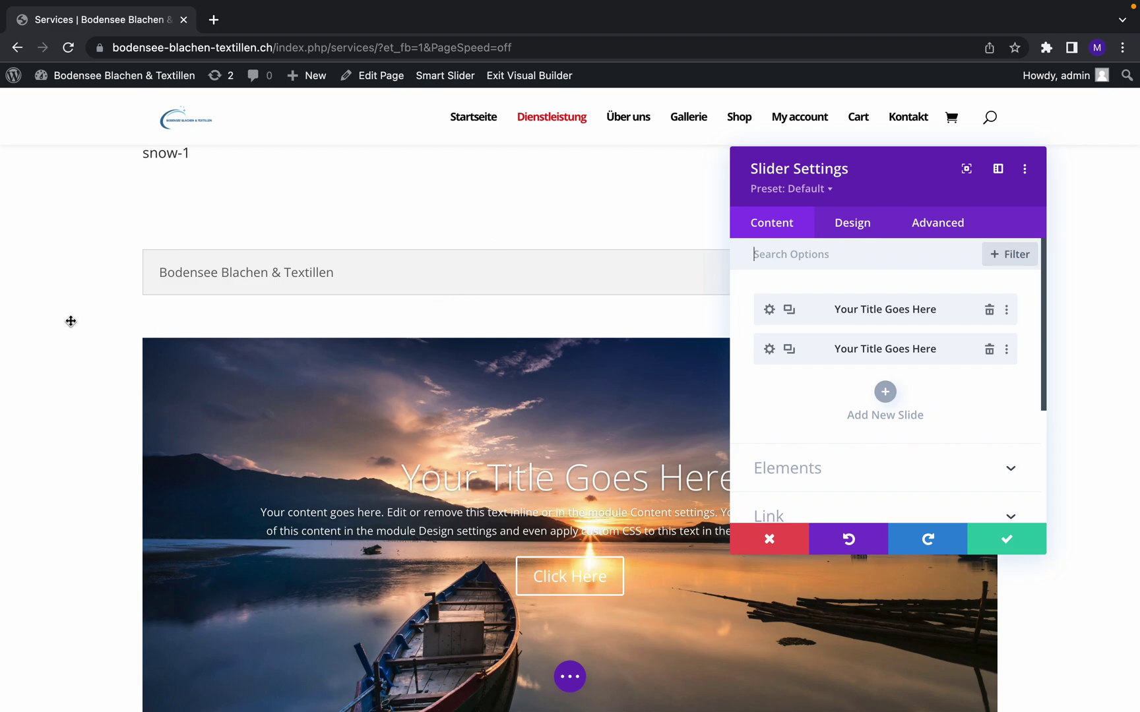
left_click(987, 541)
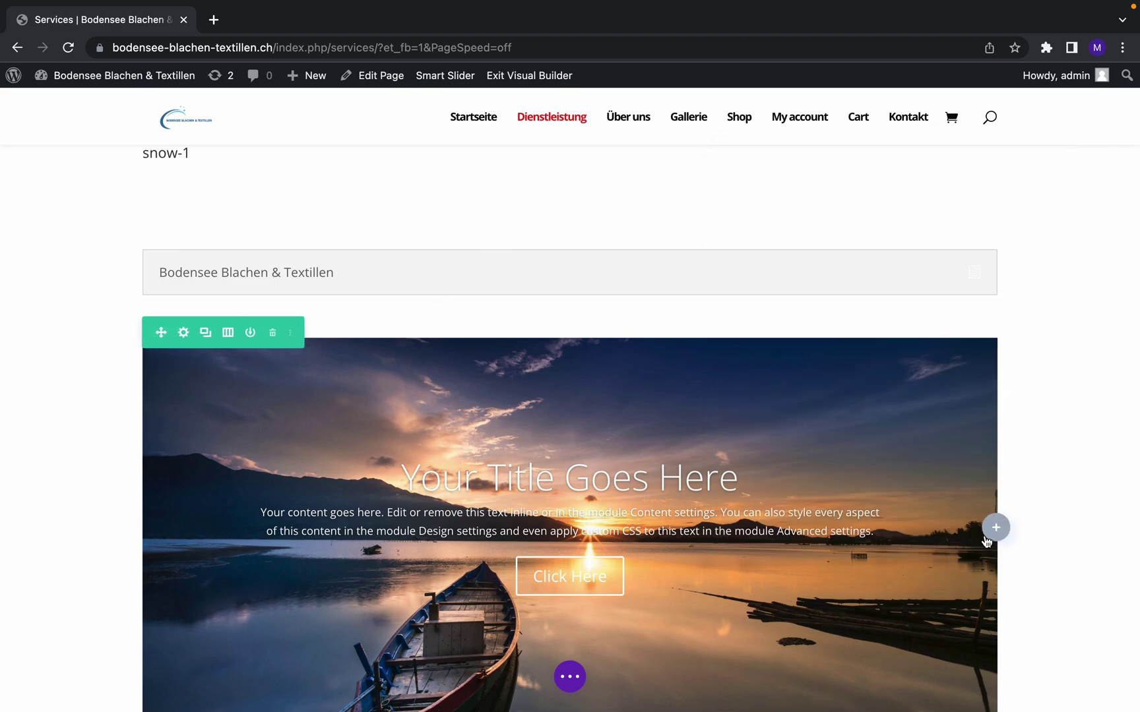
scroll(980, 517, "down", 2)
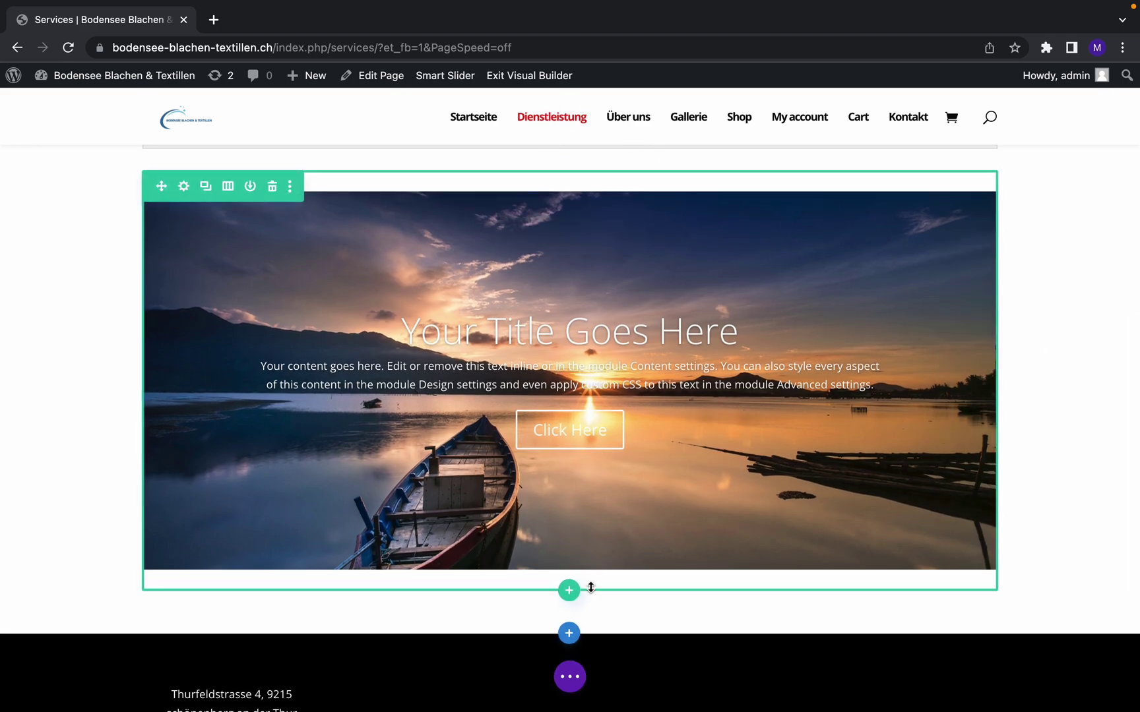
left_click(570, 677)
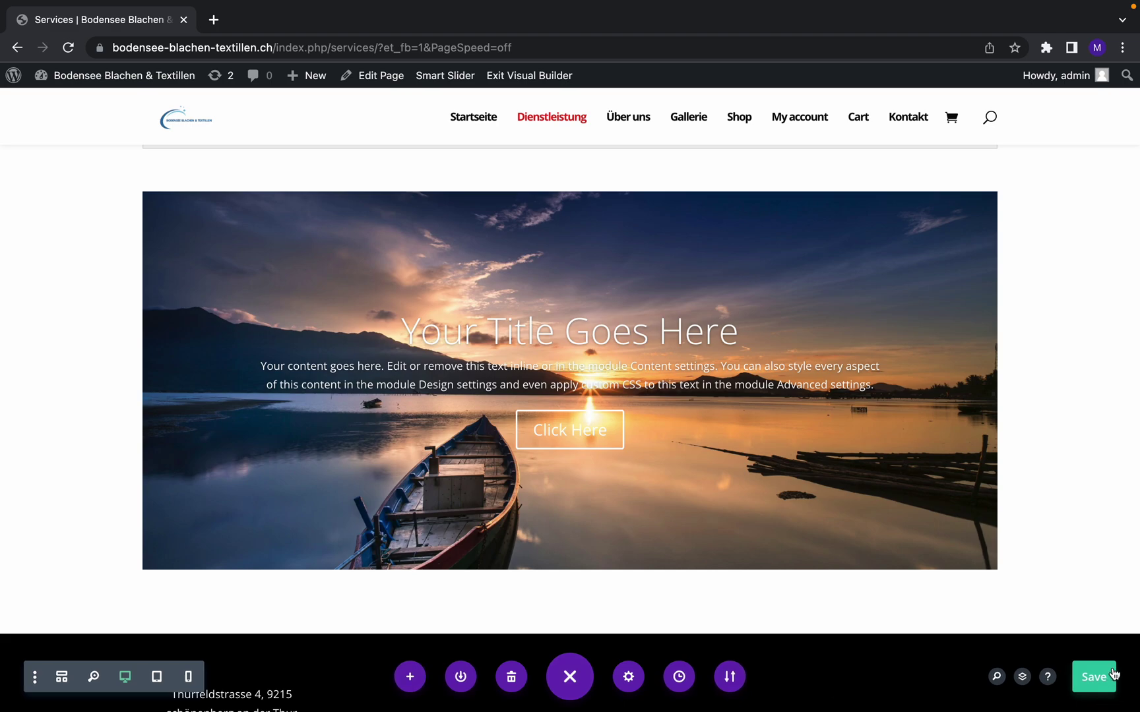
left_click(1092, 677)
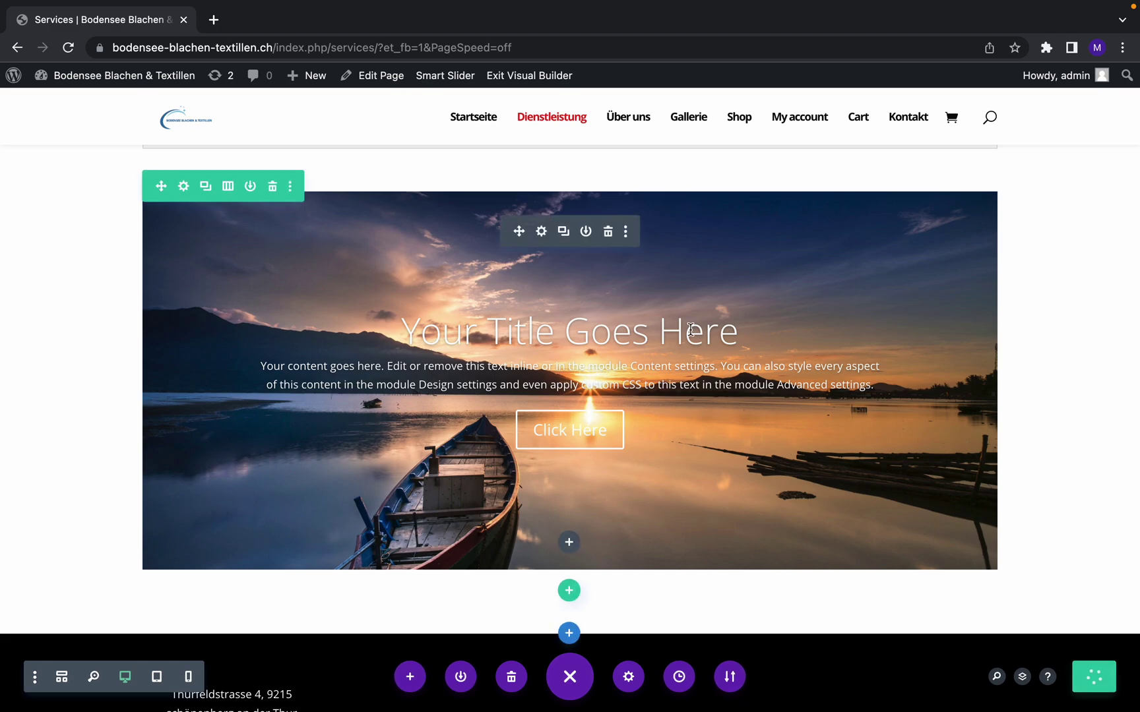
mouse_move(570, 374)
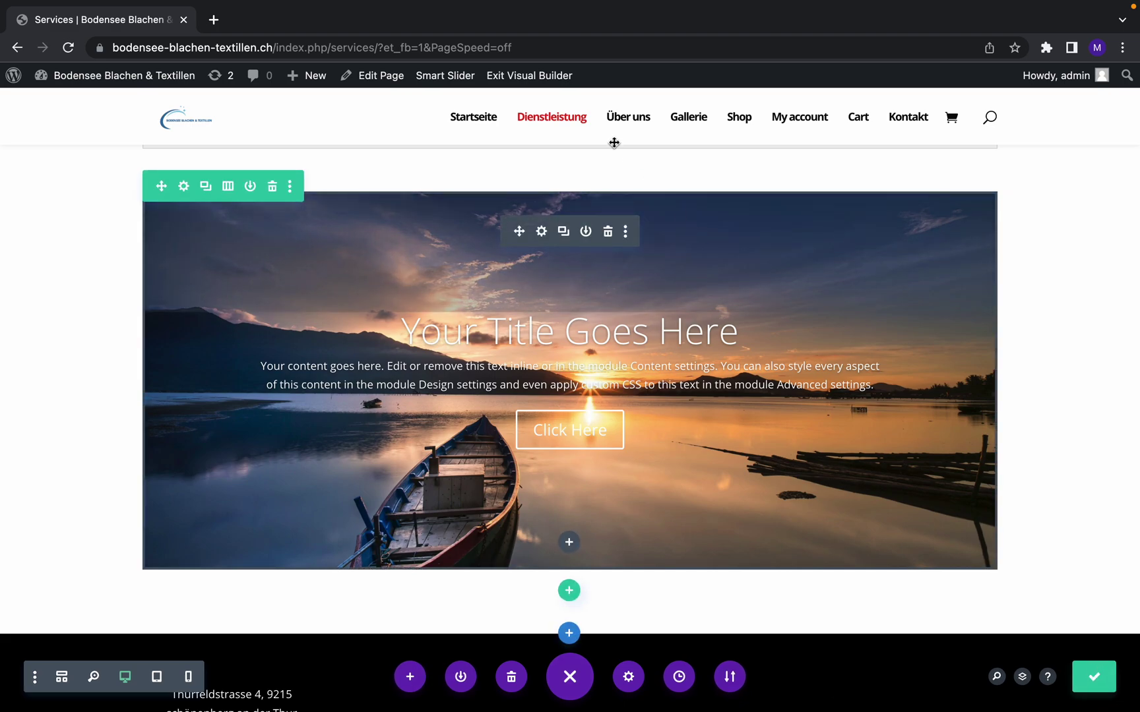
left_click(529, 75)
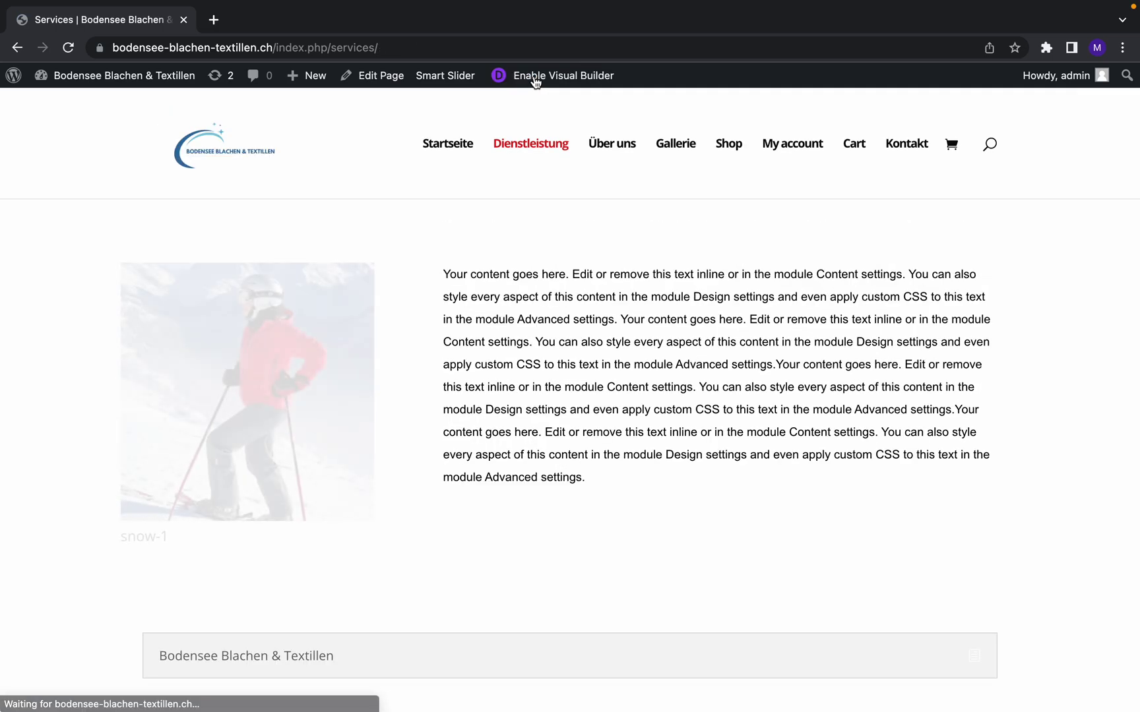
scroll(719, 330, "down", 5)
scroll(719, 329, "down", 5)
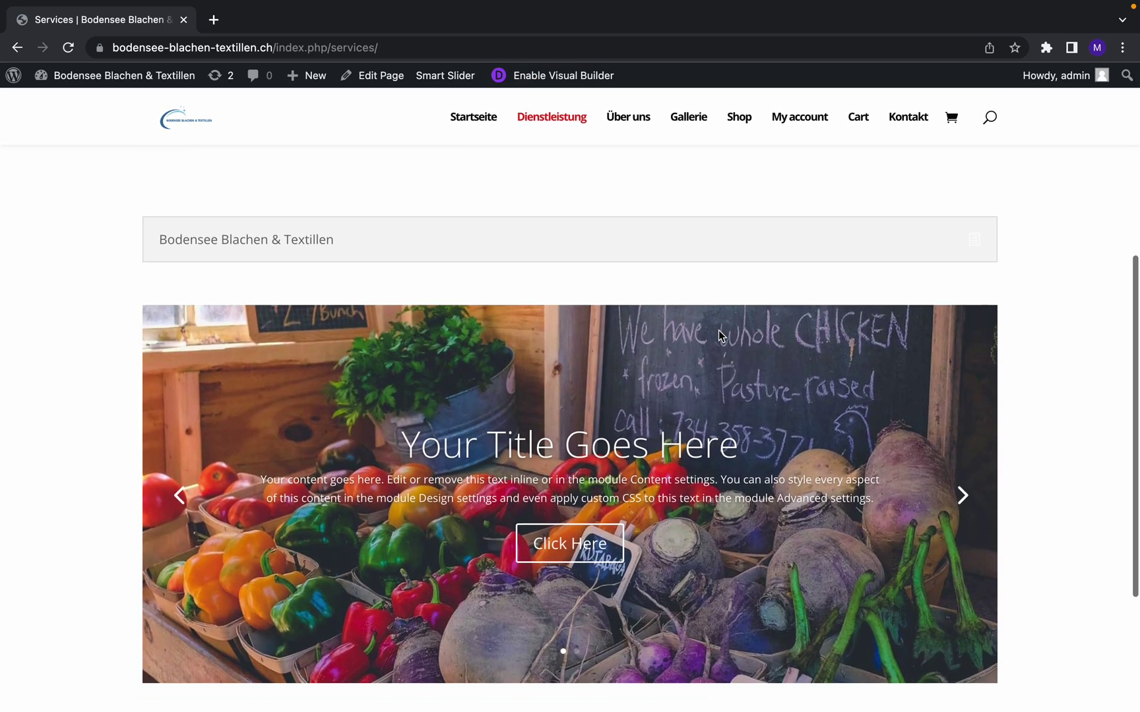
scroll(719, 330, "down", 4)
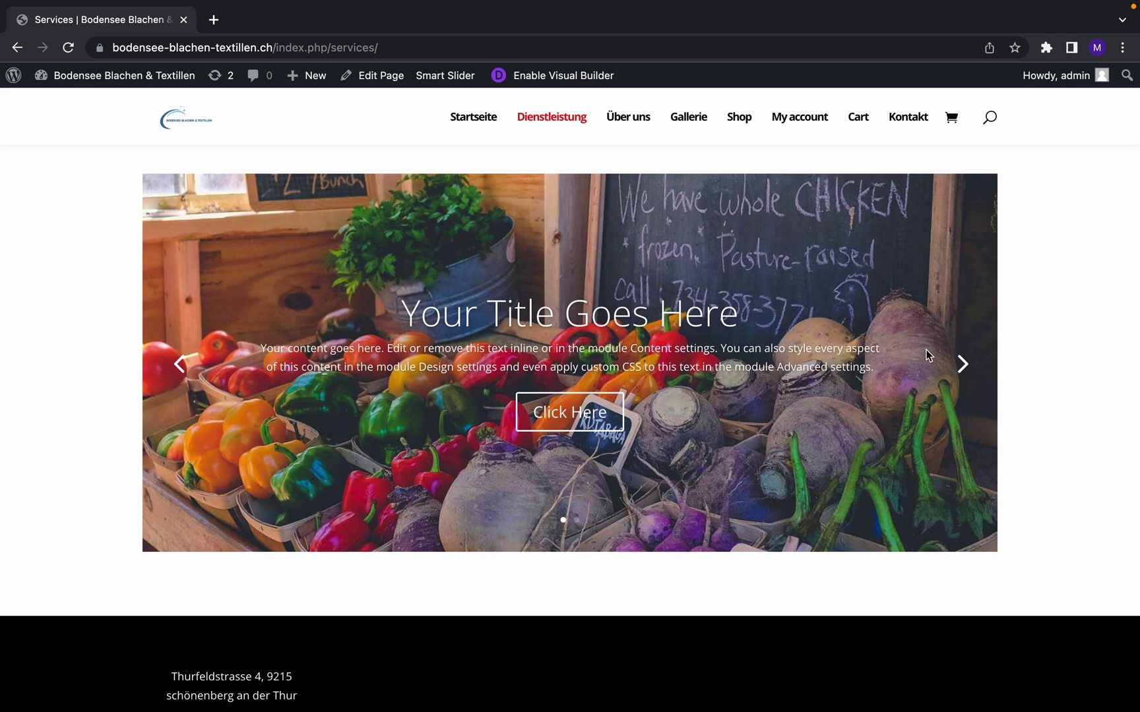
left_click(963, 364)
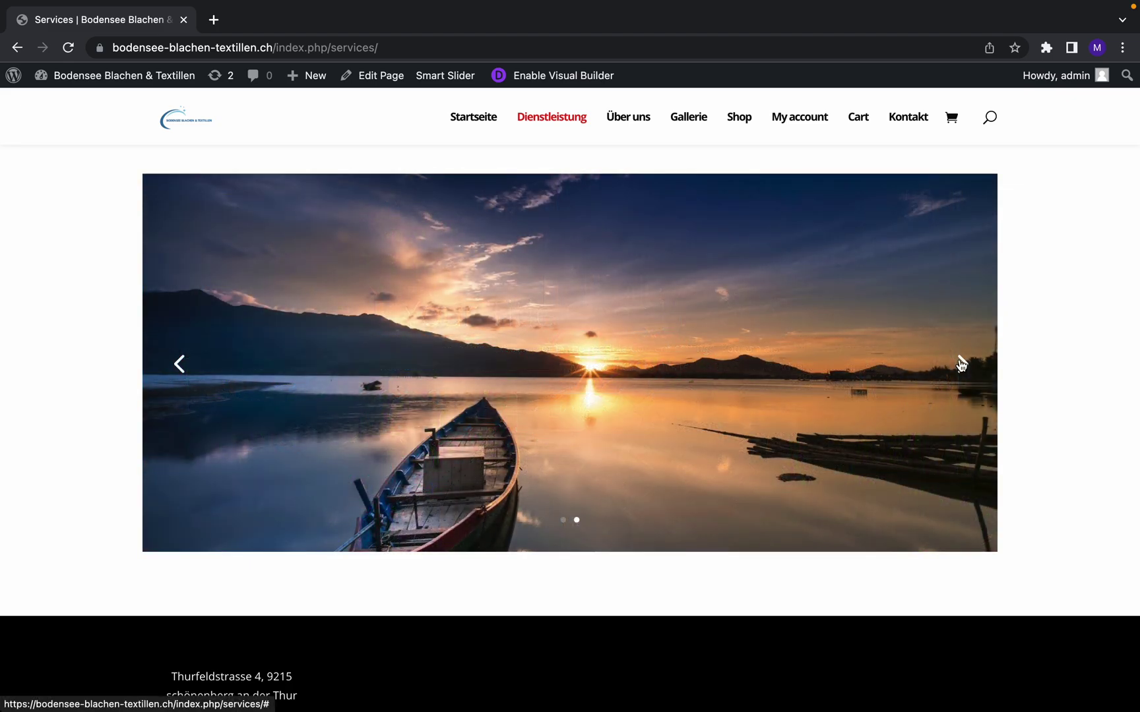
left_click(963, 363)
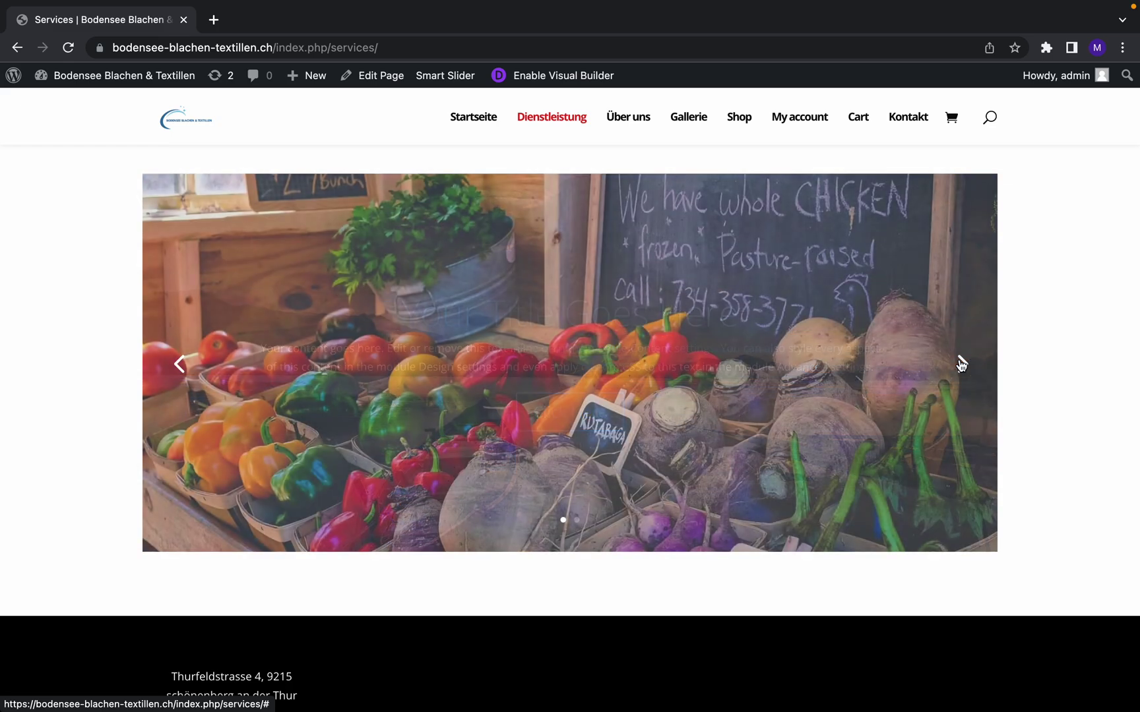
scroll(961, 365, "up", 4)
scroll(961, 366, "up", 5)
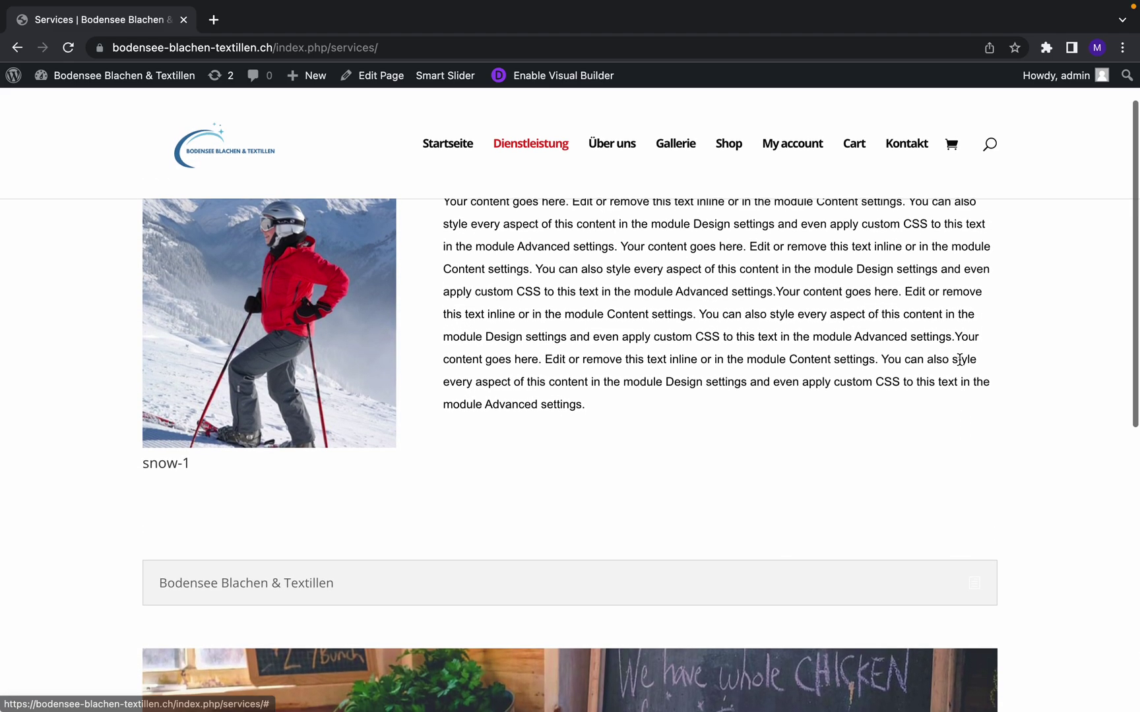